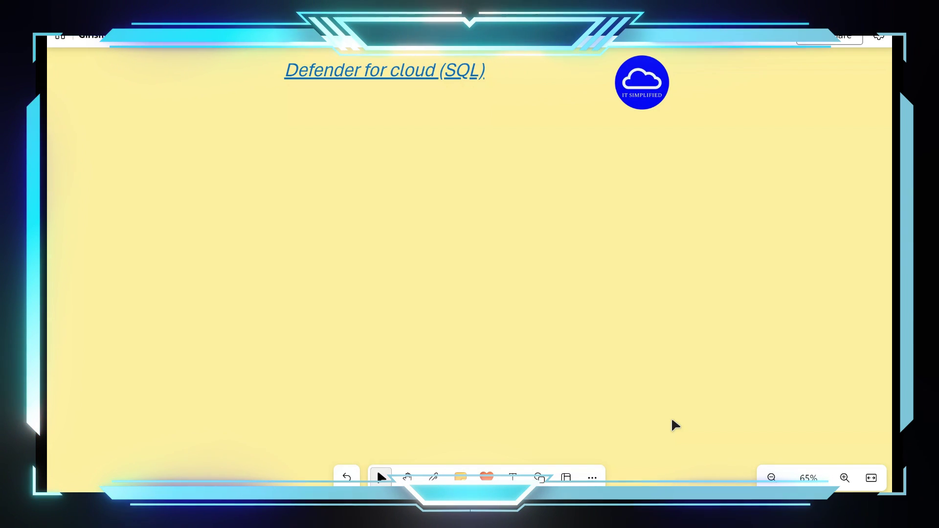
Draw a purple circled '1' below the 'Defender for cloud (SQL)' title, then return to Select.
{"action": "key", "text": "p"}
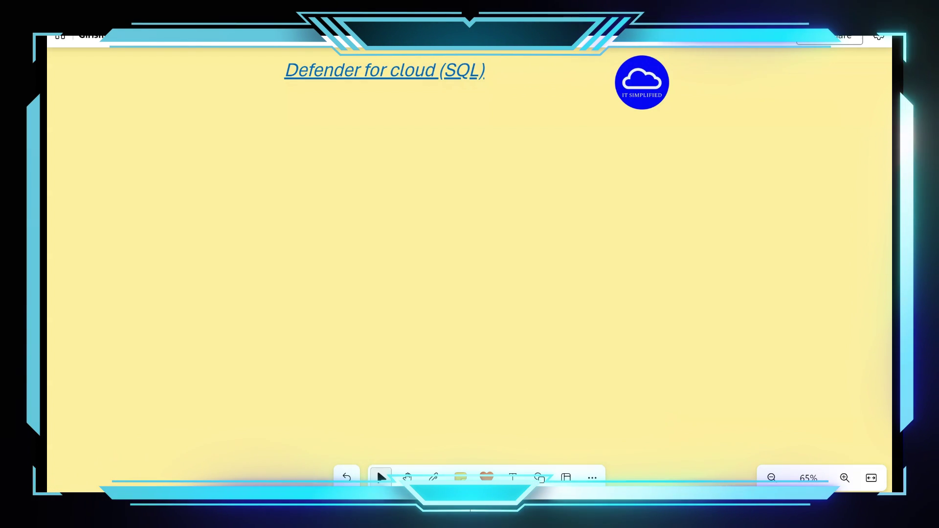
{"action": "key", "text": "p"}
{"action": "left_click_drag", "start_coordinate": [96, 110], "coordinate": [100, 131]}
{"action": "key", "text": "Escape"}
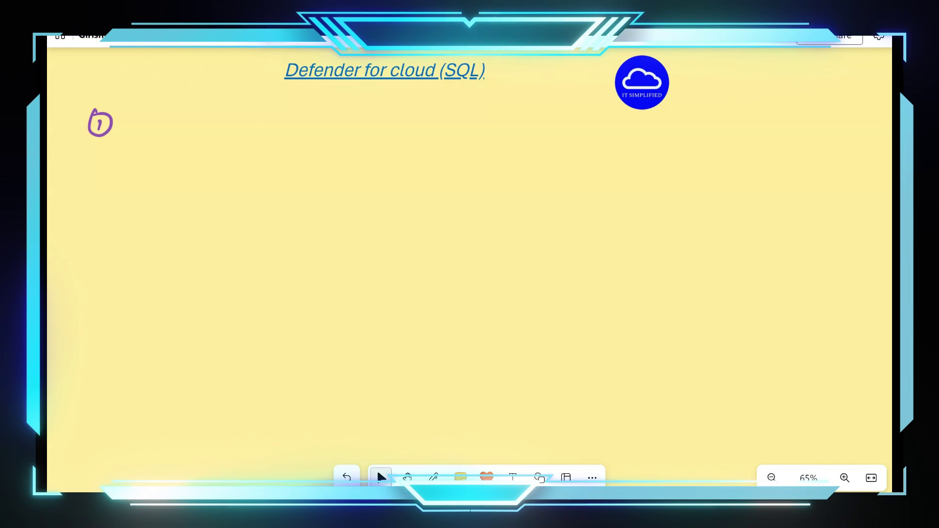
Handwrite item 1 'SQL DB on Azure VM' and item 2 'SQL DBaaS'.
{"action": "left_click_drag", "start_coordinate": [161, 116], "coordinate": [173, 131]}
{"action": "mouse_move", "coordinate": [179, 115]}
{"action": "left_mouse_down"}
{"action": "mouse_move", "coordinate": [186, 130]}
{"action": "mouse_move", "coordinate": [202, 129]}
{"action": "left_mouse_up"}
{"action": "mouse_move", "coordinate": [215, 128]}
{"action": "left_mouse_down"}
{"action": "mouse_move", "coordinate": [245, 120]}
{"action": "mouse_move", "coordinate": [266, 130]}
{"action": "mouse_move", "coordinate": [351, 128]}
{"action": "left_mouse_up"}
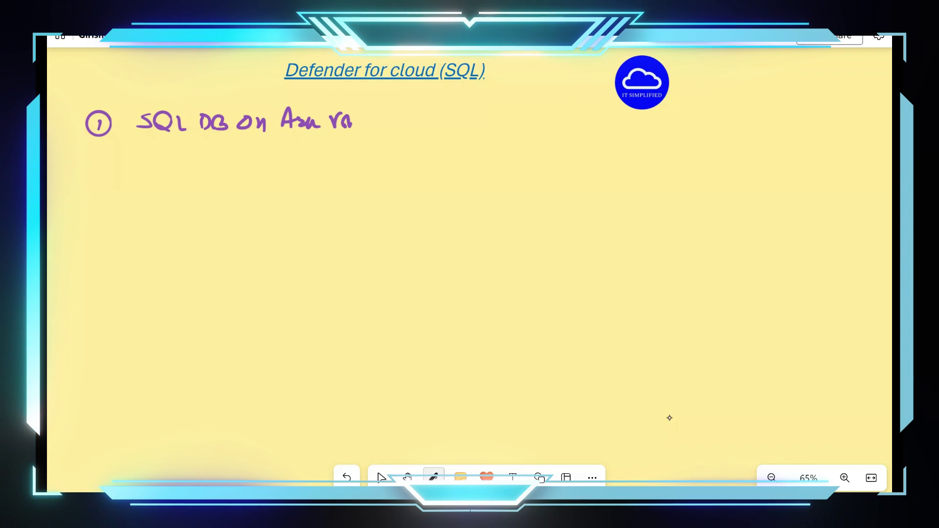
{"action": "left_click_drag", "start_coordinate": [100, 157], "coordinate": [108, 158]}
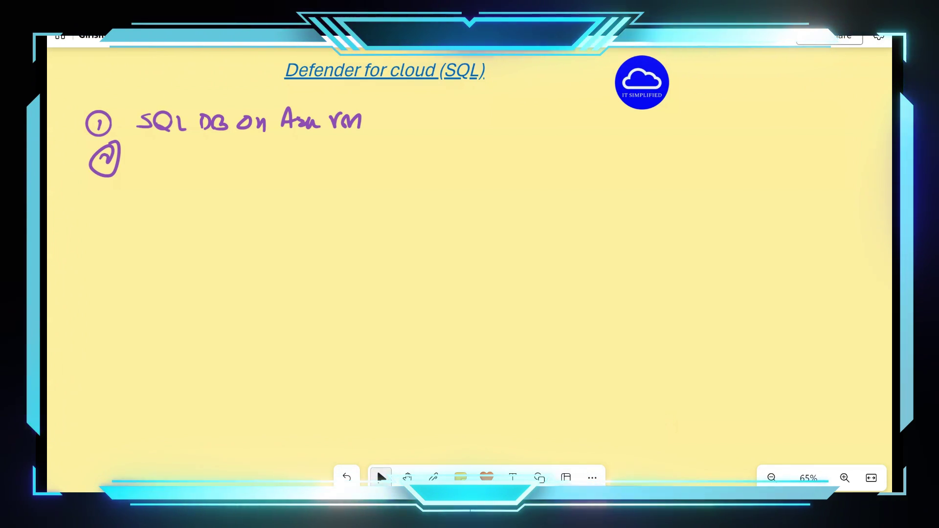
{"action": "mouse_move", "coordinate": [163, 153]}
{"action": "left_mouse_down"}
{"action": "mouse_move", "coordinate": [145, 166]}
{"action": "mouse_move", "coordinate": [284, 168]}
{"action": "left_mouse_up"}
{"action": "left_click", "coordinate": [248, 167]}
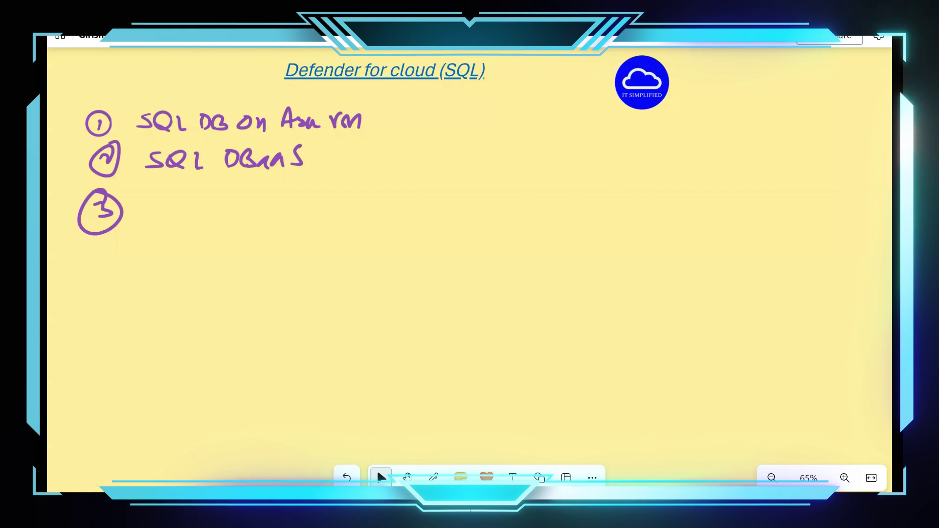
Add item 3 'Open Source DB' and item 4 'On Prem SQL'.
{"action": "left_click", "coordinate": [433, 477]}
{"action": "mouse_move", "coordinate": [146, 200]}
{"action": "left_mouse_down"}
{"action": "mouse_move", "coordinate": [143, 208]}
{"action": "mouse_move", "coordinate": [147, 199]}
{"action": "left_mouse_up"}
{"action": "mouse_move", "coordinate": [164, 202]}
{"action": "left_mouse_down"}
{"action": "mouse_move", "coordinate": [165, 226]}
{"action": "mouse_move", "coordinate": [169, 215]}
{"action": "mouse_move", "coordinate": [220, 204]}
{"action": "mouse_move", "coordinate": [239, 215]}
{"action": "left_mouse_up"}
{"action": "left_click", "coordinate": [178, 208]}
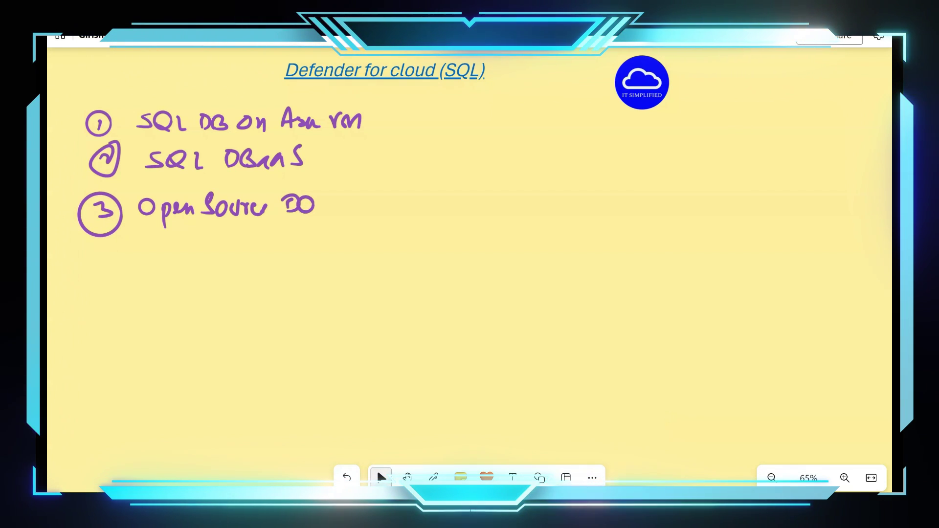
{"action": "left_click", "coordinate": [433, 477]}
{"action": "mouse_move", "coordinate": [105, 242]}
{"action": "left_mouse_down"}
{"action": "mouse_move", "coordinate": [91, 262]}
{"action": "mouse_move", "coordinate": [114, 254]}
{"action": "left_mouse_up"}
{"action": "left_click_drag", "start_coordinate": [104, 245], "coordinate": [116, 283]}
{"action": "left_click", "coordinate": [381, 477]}
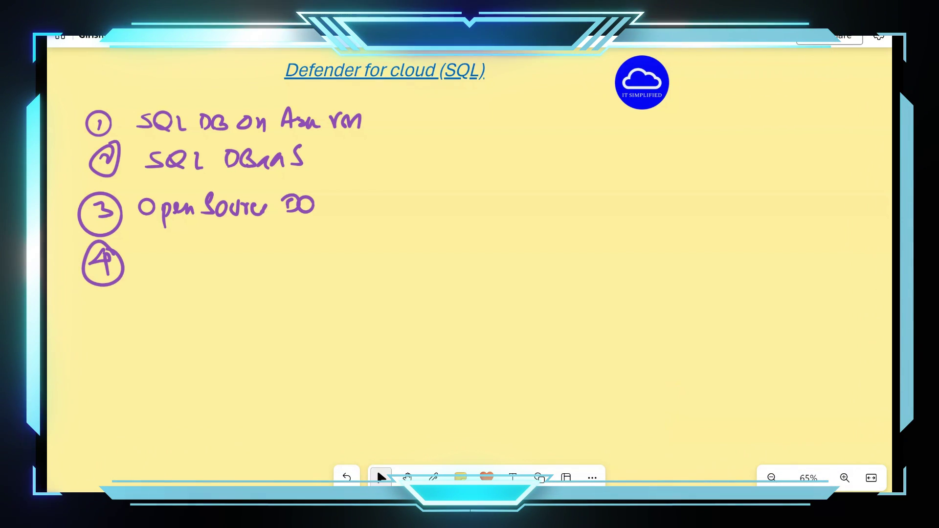
{"action": "left_click", "coordinate": [433, 477]}
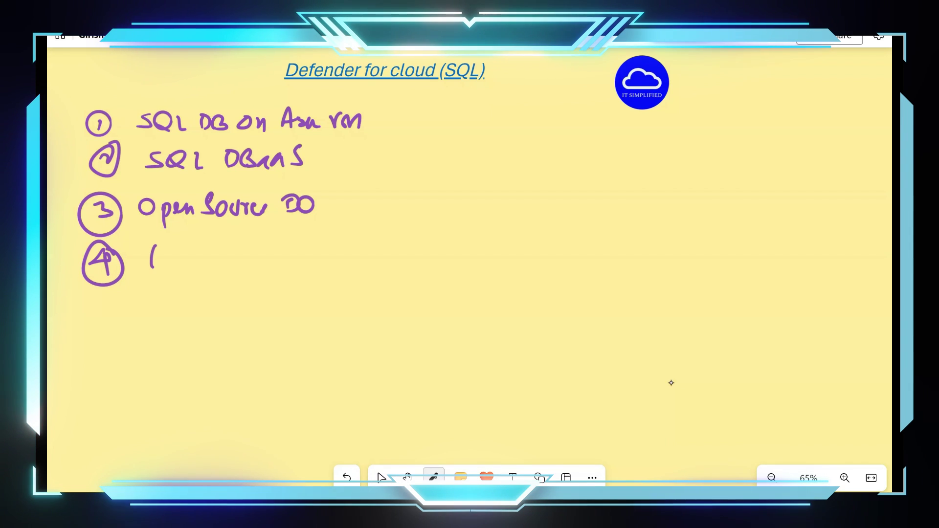
{"action": "left_click_drag", "start_coordinate": [154, 248], "coordinate": [156, 267]}
{"action": "left_click_drag", "start_coordinate": [171, 254], "coordinate": [172, 262]}
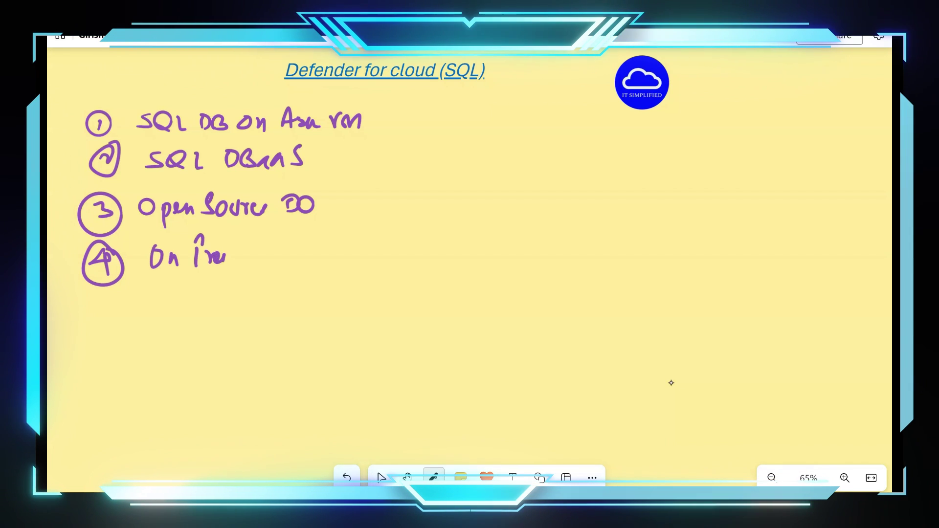
Write item 5 'Cosmos DB' and draw a brace grouping items 1–5.
{"action": "mouse_move", "coordinate": [114, 294]}
{"action": "left_mouse_down"}
{"action": "mouse_move", "coordinate": [104, 316]}
{"action": "mouse_move", "coordinate": [103, 290]}
{"action": "left_mouse_up"}
{"action": "mouse_move", "coordinate": [172, 287]}
{"action": "left_mouse_down"}
{"action": "mouse_move", "coordinate": [164, 313]}
{"action": "mouse_move", "coordinate": [200, 296]}
{"action": "mouse_move", "coordinate": [191, 312]}
{"action": "mouse_move", "coordinate": [250, 313]}
{"action": "mouse_move", "coordinate": [275, 282]}
{"action": "mouse_move", "coordinate": [267, 305]}
{"action": "left_mouse_up"}
{"action": "left_click_drag", "start_coordinate": [289, 289], "coordinate": [294, 312]}
{"action": "mouse_move", "coordinate": [94, 128]}
{"action": "left_mouse_down"}
{"action": "mouse_move", "coordinate": [69, 309]}
{"action": "mouse_move", "coordinate": [72, 373]}
{"action": "left_mouse_up"}
{"action": "left_click", "coordinate": [382, 477]}
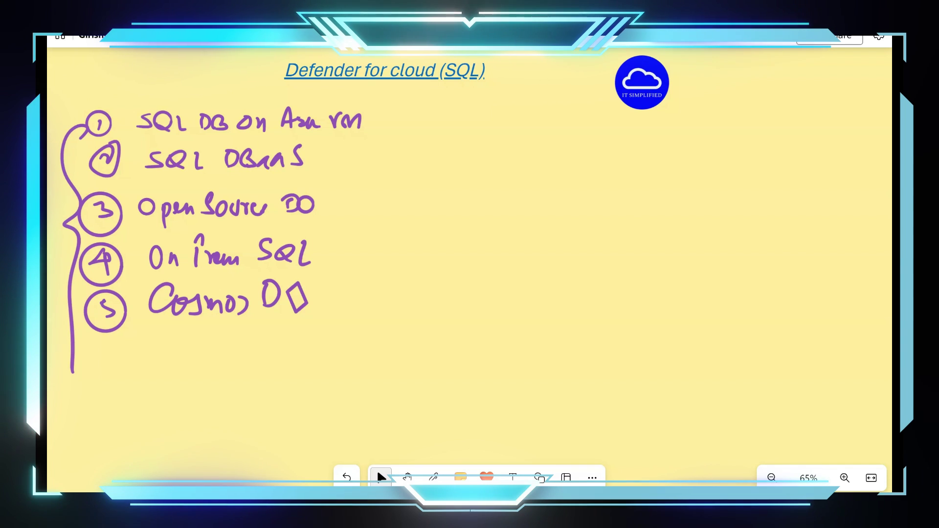
{"action": "key", "text": "ctrl+alt+d"}
Write 'Vulnerability Assessment' as note 1 on the right side.
{"action": "left_click_drag", "start_coordinate": [448, 126], "coordinate": [469, 130]}
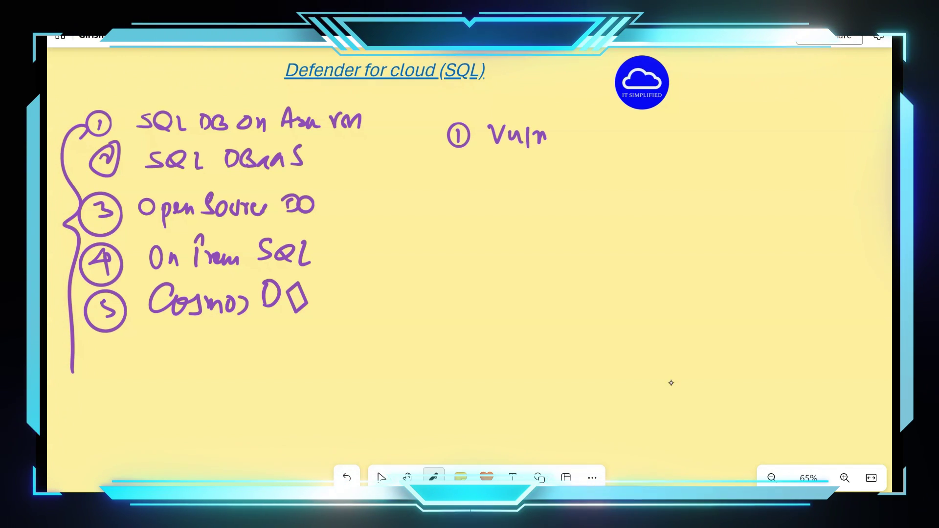
{"action": "mouse_move", "coordinate": [558, 136]}
{"action": "left_mouse_down"}
{"action": "mouse_move", "coordinate": [634, 134]}
{"action": "mouse_move", "coordinate": [642, 163]}
{"action": "mouse_move", "coordinate": [711, 128]}
{"action": "mouse_move", "coordinate": [731, 139]}
{"action": "left_mouse_up"}
{"action": "left_click", "coordinate": [675, 133]}
{"action": "left_click_drag", "start_coordinate": [733, 141], "coordinate": [751, 145]}
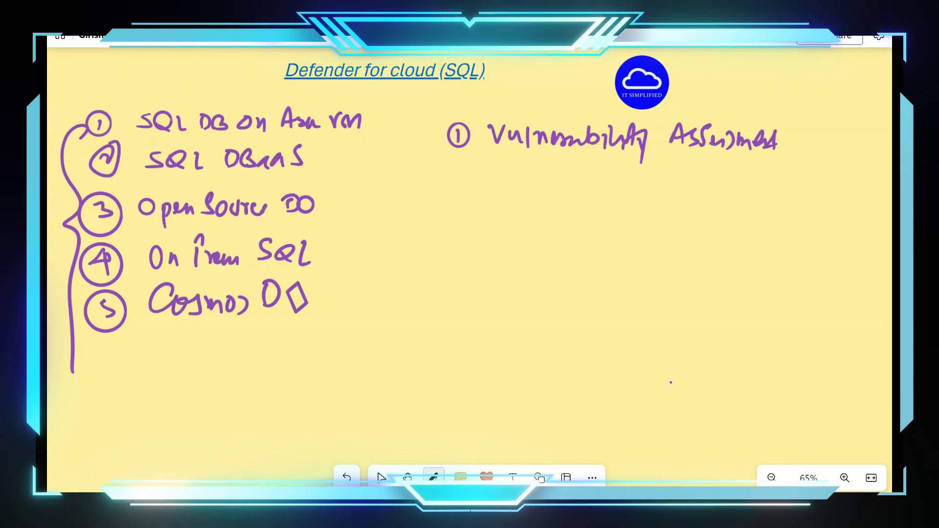
{"action": "left_click", "coordinate": [381, 477]}
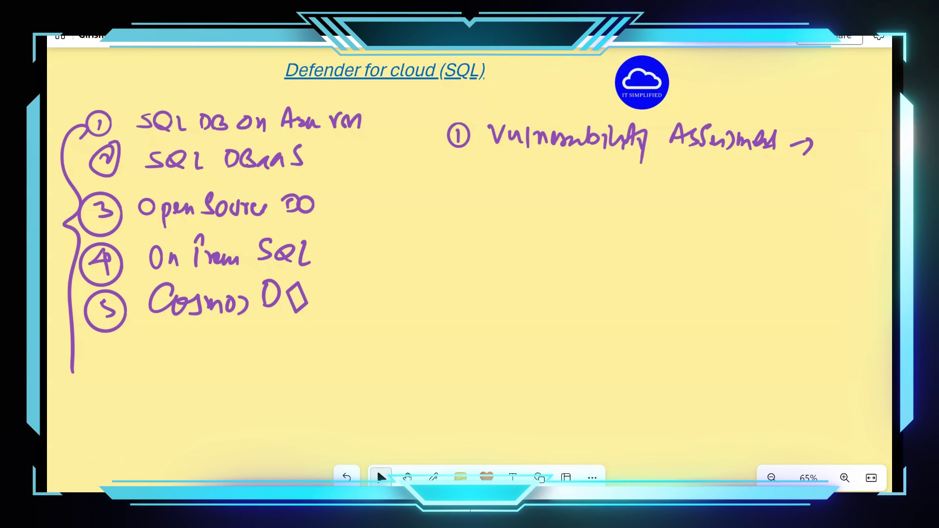
Add the line 'Scan → 12 Hr → Manual' beneath it.
{"action": "left_click", "coordinate": [433, 477]}
{"action": "left_click_drag", "start_coordinate": [509, 156], "coordinate": [493, 185]}
{"action": "mouse_move", "coordinate": [523, 171]}
{"action": "left_mouse_down"}
{"action": "mouse_move", "coordinate": [523, 185]}
{"action": "mouse_move", "coordinate": [589, 184]}
{"action": "left_mouse_up"}
{"action": "left_click", "coordinate": [608, 165]}
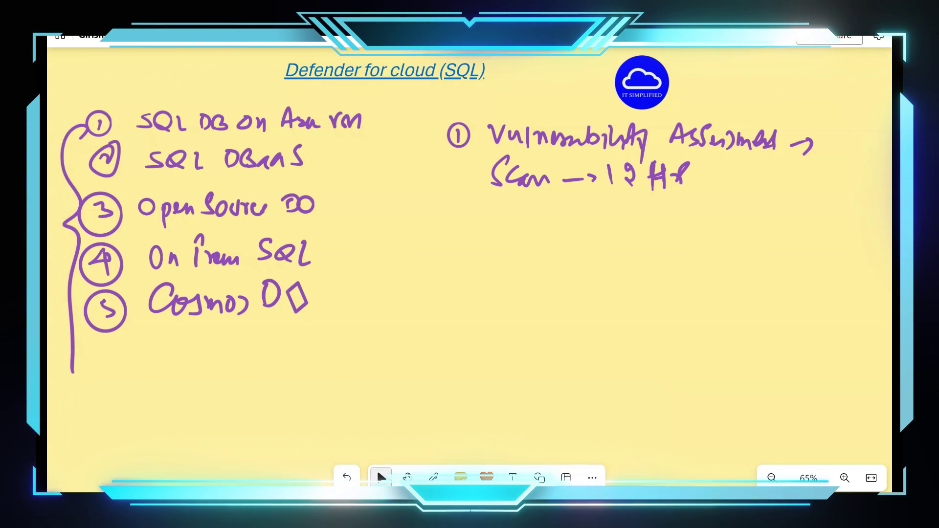
{"action": "left_click", "coordinate": [433, 477]}
{"action": "left_click_drag", "start_coordinate": [714, 181], "coordinate": [732, 180]}
{"action": "mouse_move", "coordinate": [727, 171]}
{"action": "left_mouse_down"}
{"action": "mouse_move", "coordinate": [729, 186]}
{"action": "mouse_move", "coordinate": [753, 172]}
{"action": "mouse_move", "coordinate": [837, 191]}
{"action": "left_mouse_up"}
{"action": "left_click", "coordinate": [381, 477]}
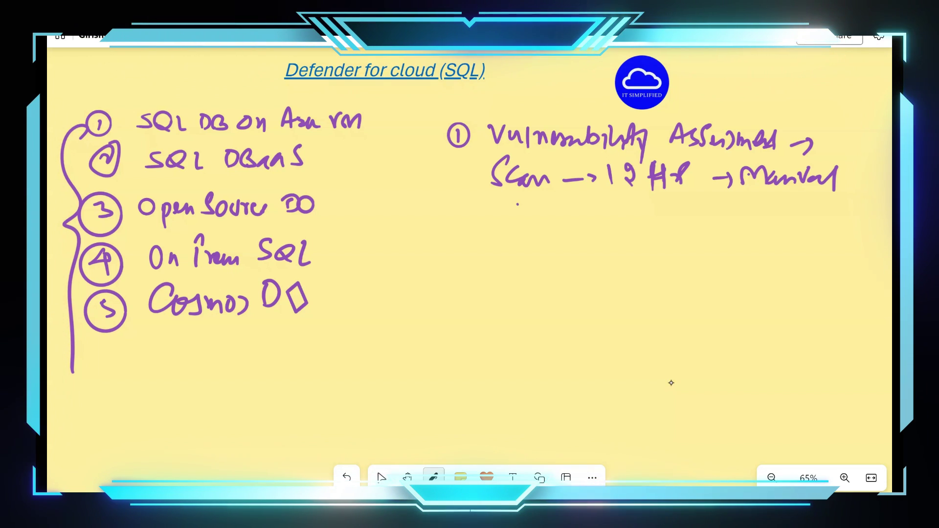
Write 'Discover, mitigate' below the Scan line.
{"action": "left_click_drag", "start_coordinate": [517, 215], "coordinate": [532, 215]}
{"action": "mouse_move", "coordinate": [538, 202]}
{"action": "left_mouse_down"}
{"action": "mouse_move", "coordinate": [538, 216]}
{"action": "mouse_move", "coordinate": [580, 215]}
{"action": "left_mouse_up"}
{"action": "mouse_move", "coordinate": [582, 205]}
{"action": "left_mouse_down"}
{"action": "mouse_move", "coordinate": [599, 205]}
{"action": "mouse_move", "coordinate": [620, 227]}
{"action": "mouse_move", "coordinate": [659, 203]}
{"action": "mouse_move", "coordinate": [668, 208]}
{"action": "left_mouse_up"}
{"action": "mouse_move", "coordinate": [677, 201]}
{"action": "left_mouse_down"}
{"action": "mouse_move", "coordinate": [676, 218]}
{"action": "mouse_move", "coordinate": [690, 207]}
{"action": "left_mouse_up"}
{"action": "mouse_move", "coordinate": [691, 199]}
{"action": "left_mouse_down"}
{"action": "mouse_move", "coordinate": [700, 234]}
{"action": "mouse_move", "coordinate": [746, 204]}
{"action": "left_mouse_up"}
{"action": "left_click", "coordinate": [381, 477]}
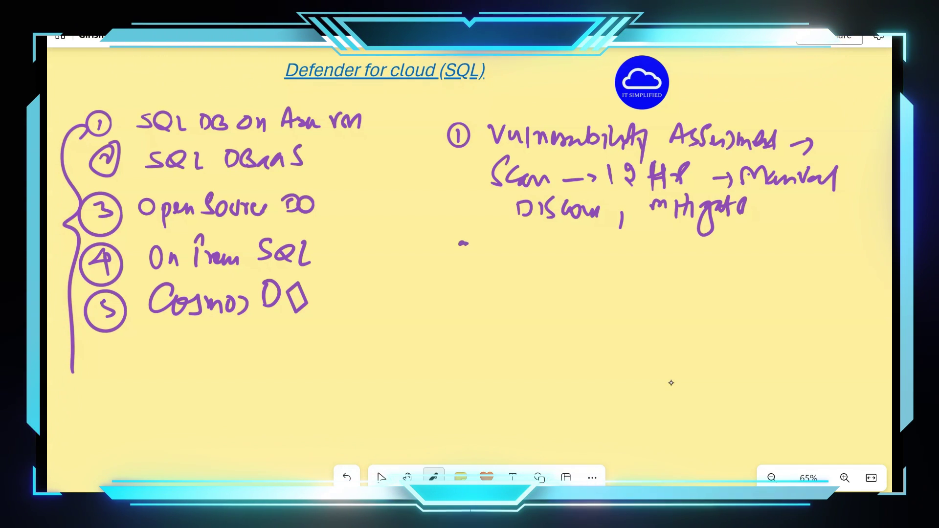
Draw a circled 2 and begin writing 'Advanced Threat'.
{"action": "left_click_drag", "start_coordinate": [482, 231], "coordinate": [442, 258]}
{"action": "mouse_move", "coordinate": [528, 234]}
{"action": "left_mouse_down"}
{"action": "mouse_move", "coordinate": [519, 261]}
{"action": "mouse_move", "coordinate": [563, 240]}
{"action": "mouse_move", "coordinate": [578, 257]}
{"action": "mouse_move", "coordinate": [608, 255]}
{"action": "left_mouse_up"}
{"action": "mouse_move", "coordinate": [622, 223]}
{"action": "left_mouse_down"}
{"action": "mouse_move", "coordinate": [620, 256]}
{"action": "mouse_move", "coordinate": [651, 232]}
{"action": "left_mouse_up"}
{"action": "mouse_move", "coordinate": [639, 234]}
{"action": "left_mouse_down"}
{"action": "mouse_move", "coordinate": [636, 260]}
{"action": "mouse_move", "coordinate": [672, 249]}
{"action": "left_mouse_up"}
{"action": "left_click_drag", "start_coordinate": [674, 247], "coordinate": [694, 260]}
Complete 'Advanced Threat Protection' and add the 'SQL Injection' bullet.
{"action": "left_click", "coordinate": [381, 477]}
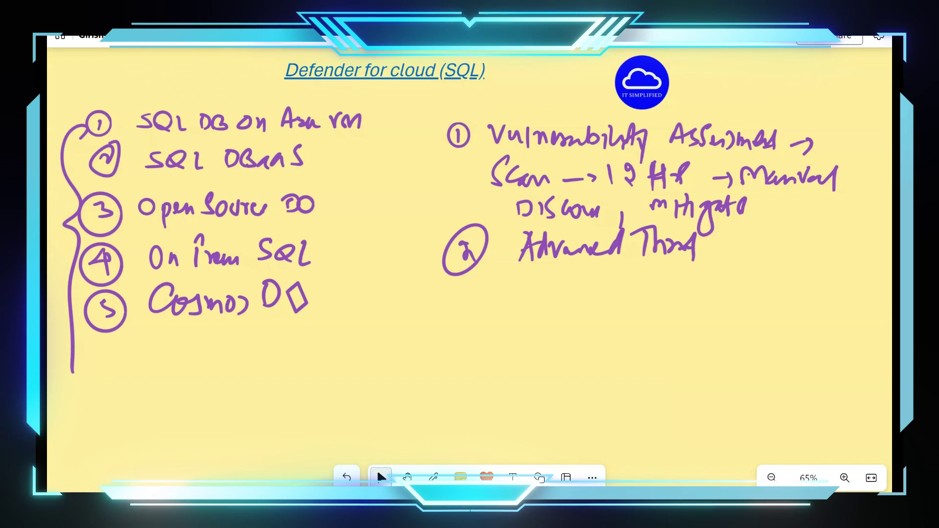
{"action": "left_click", "coordinate": [433, 477]}
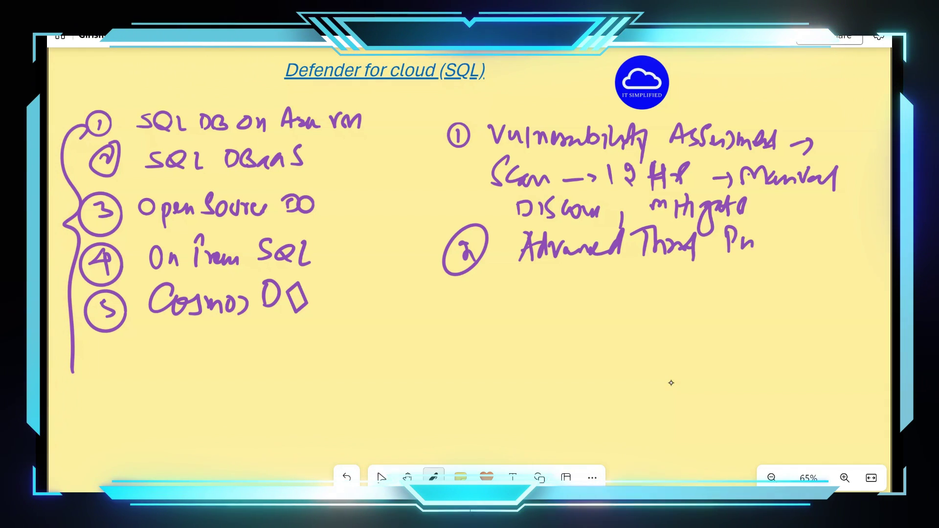
{"action": "mouse_move", "coordinate": [779, 231]}
{"action": "left_mouse_down"}
{"action": "mouse_move", "coordinate": [782, 255]}
{"action": "mouse_move", "coordinate": [852, 255]}
{"action": "left_mouse_up"}
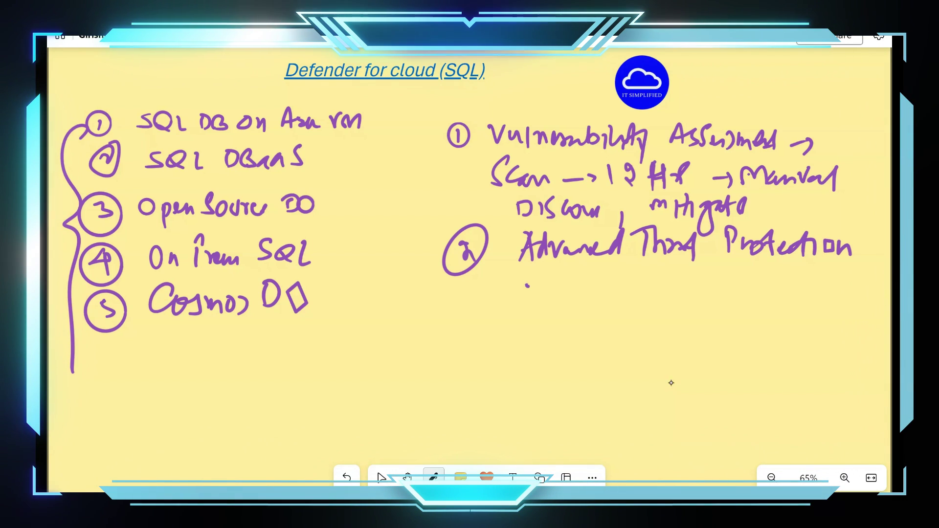
{"action": "left_click", "coordinate": [381, 477]}
{"action": "left_click", "coordinate": [433, 477]}
{"action": "mouse_move", "coordinate": [593, 270]}
{"action": "left_mouse_down"}
{"action": "mouse_move", "coordinate": [581, 288]}
{"action": "mouse_move", "coordinate": [634, 289]}
{"action": "left_mouse_up"}
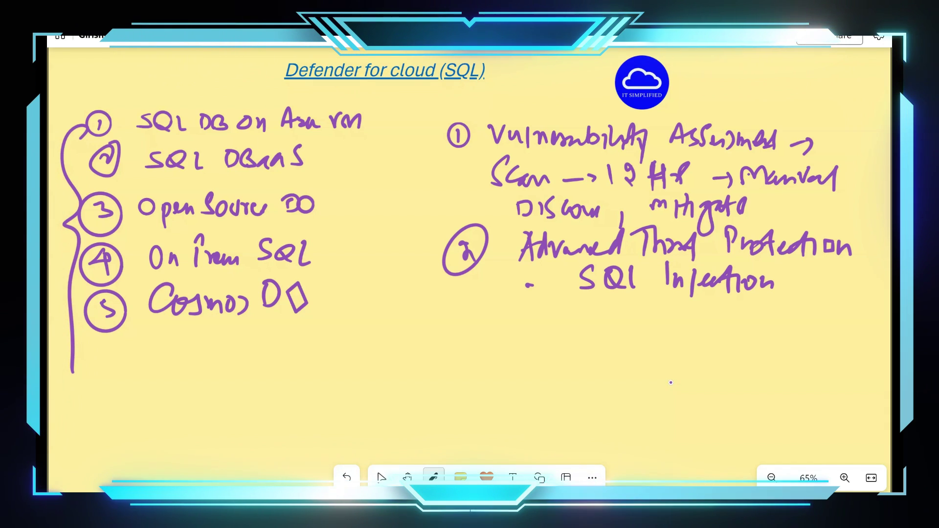
Add the dash bullets 'Brute force Attack' and 'Privilege Abuse'.
{"action": "left_click_drag", "start_coordinate": [530, 312], "coordinate": [544, 311]}
{"action": "left_click", "coordinate": [600, 303]}
{"action": "mouse_move", "coordinate": [601, 300]}
{"action": "left_mouse_down"}
{"action": "mouse_move", "coordinate": [612, 317]}
{"action": "mouse_move", "coordinate": [624, 306]}
{"action": "mouse_move", "coordinate": [652, 322]}
{"action": "mouse_move", "coordinate": [656, 304]}
{"action": "mouse_move", "coordinate": [661, 318]}
{"action": "mouse_move", "coordinate": [684, 320]}
{"action": "left_mouse_up"}
{"action": "mouse_move", "coordinate": [689, 308]}
{"action": "left_mouse_down"}
{"action": "mouse_move", "coordinate": [698, 316]}
{"action": "mouse_move", "coordinate": [744, 312]}
{"action": "left_mouse_up"}
{"action": "left_click", "coordinate": [730, 314]}
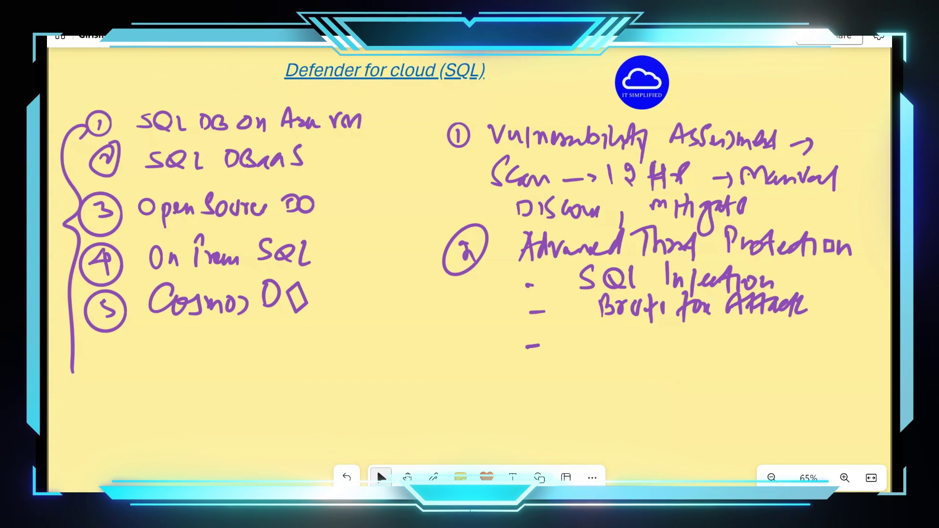
{"action": "mouse_move", "coordinate": [601, 325]}
{"action": "left_mouse_down"}
{"action": "mouse_move", "coordinate": [602, 351]}
{"action": "mouse_move", "coordinate": [612, 337]}
{"action": "left_mouse_up"}
{"action": "mouse_move", "coordinate": [614, 340]}
{"action": "left_mouse_down"}
{"action": "mouse_move", "coordinate": [623, 334]}
{"action": "mouse_move", "coordinate": [629, 350]}
{"action": "mouse_move", "coordinate": [646, 338]}
{"action": "left_mouse_up"}
{"action": "mouse_move", "coordinate": [650, 338]}
{"action": "left_mouse_down"}
{"action": "mouse_move", "coordinate": [651, 350]}
{"action": "mouse_move", "coordinate": [673, 346]}
{"action": "mouse_move", "coordinate": [684, 370]}
{"action": "mouse_move", "coordinate": [777, 337]}
{"action": "left_mouse_up"}
{"action": "left_click", "coordinate": [381, 477]}
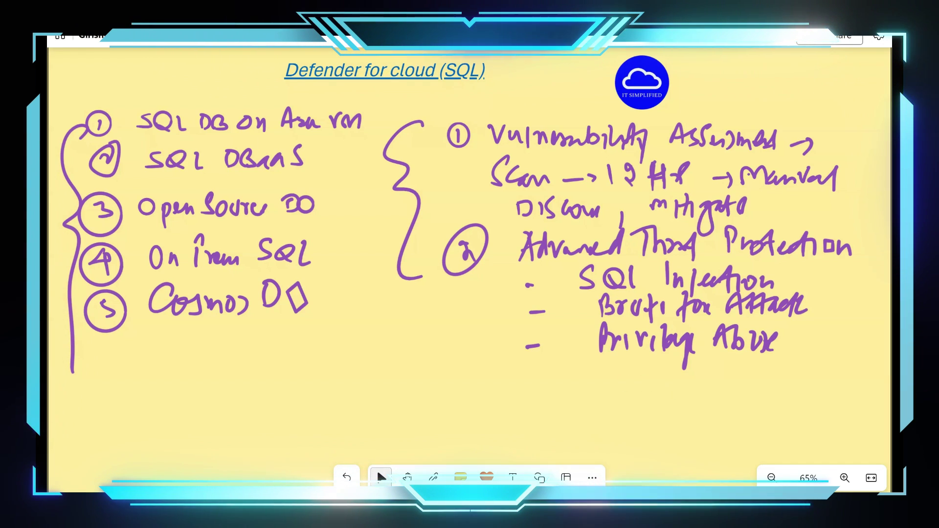
Write 'Demo DB' in the top right corner and box it.
{"action": "scroll", "coordinate": [345, 362], "scroll_direction": "down", "scroll_amount": 1}
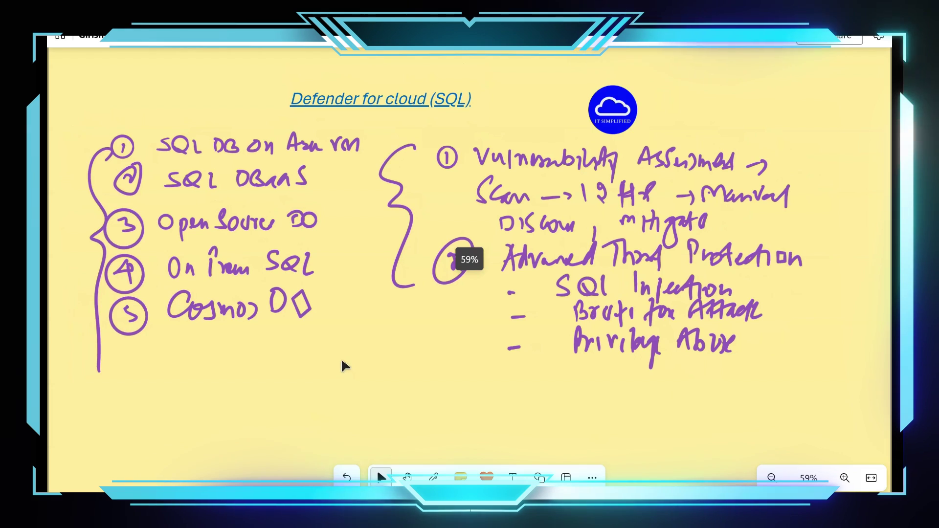
{"action": "scroll", "coordinate": [342, 362], "scroll_direction": "down", "scroll_amount": 1}
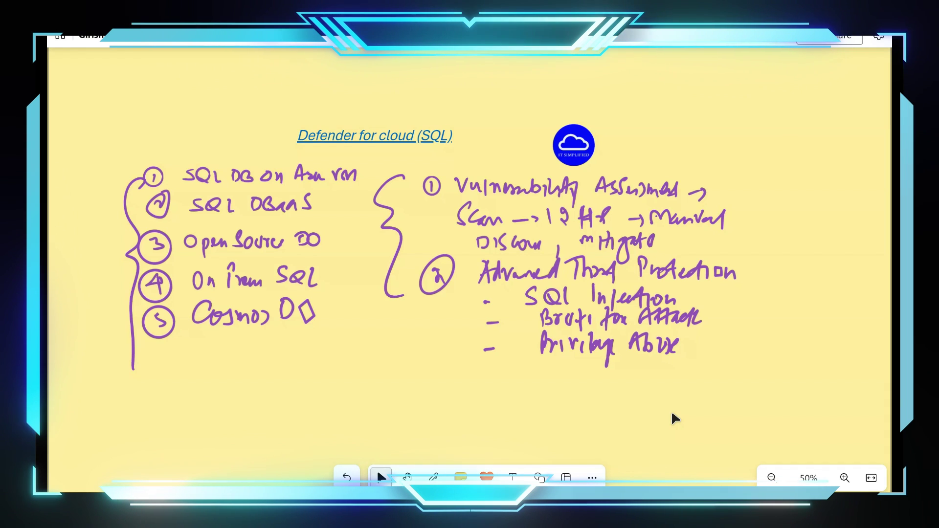
{"action": "mouse_move", "coordinate": [723, 89]}
{"action": "left_mouse_down"}
{"action": "mouse_move", "coordinate": [723, 111]}
{"action": "mouse_move", "coordinate": [785, 116]}
{"action": "mouse_move", "coordinate": [794, 103]}
{"action": "left_mouse_up"}
{"action": "mouse_move", "coordinate": [815, 97]}
{"action": "left_mouse_down"}
{"action": "mouse_move", "coordinate": [815, 122]}
{"action": "mouse_move", "coordinate": [836, 121]}
{"action": "left_mouse_up"}
{"action": "mouse_move", "coordinate": [850, 77]}
{"action": "left_mouse_down"}
{"action": "mouse_move", "coordinate": [863, 128]}
{"action": "mouse_move", "coordinate": [708, 133]}
{"action": "left_mouse_up"}
{"action": "mouse_move", "coordinate": [692, 83]}
{"action": "left_mouse_down"}
{"action": "mouse_move", "coordinate": [850, 76]}
{"action": "mouse_move", "coordinate": [691, 131]}
{"action": "left_mouse_up"}
{"action": "left_click", "coordinate": [381, 477]}
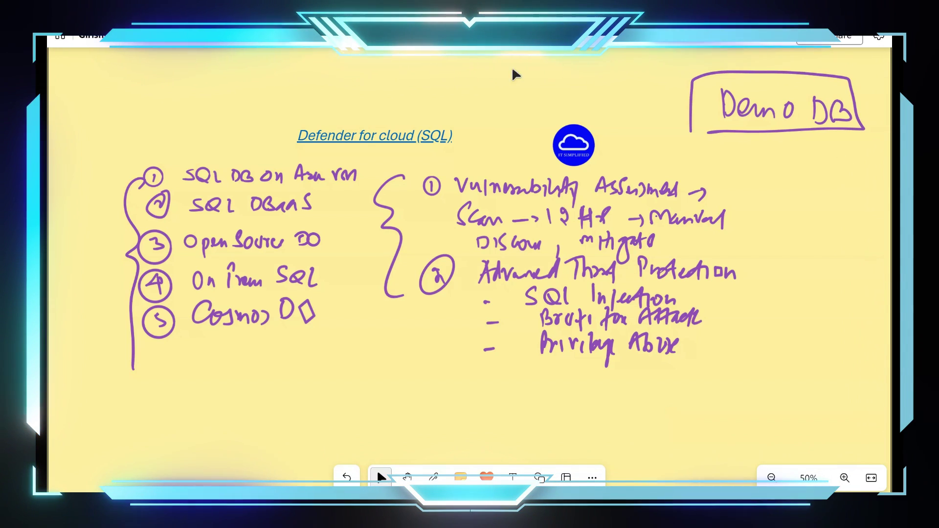
Select everything on the whiteboard and switch to the Azure portal's Demo-DB page.
{"action": "scroll", "coordinate": [409, 371], "scroll_direction": "down", "scroll_amount": 3}
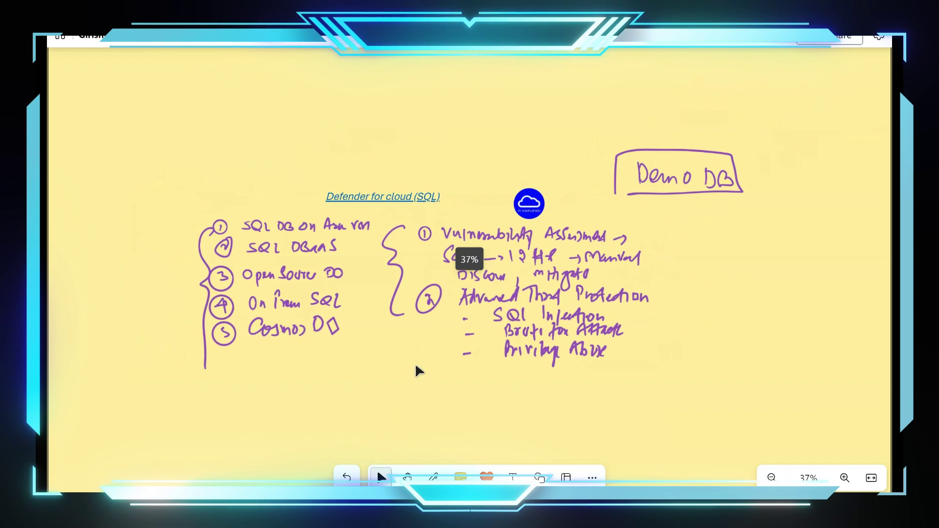
{"action": "mouse_move", "coordinate": [762, 421]}
{"action": "left_mouse_down"}
{"action": "mouse_move", "coordinate": [405, 345]}
{"action": "mouse_move", "coordinate": [190, 168]}
{"action": "mouse_move", "coordinate": [184, 120]}
{"action": "left_mouse_up"}
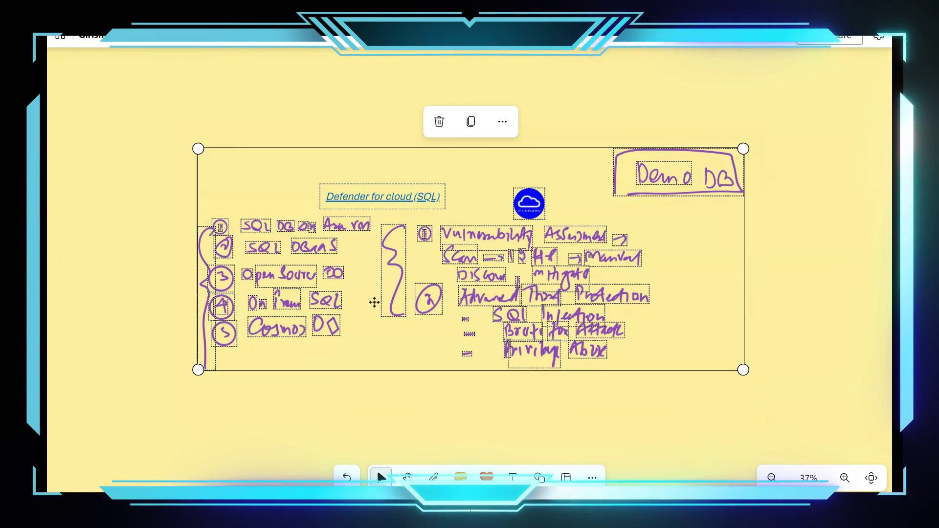
{"action": "left_click", "coordinate": [441, 341]}
{"action": "scroll", "coordinate": [440, 341], "scroll_direction": "down", "scroll_amount": 3}
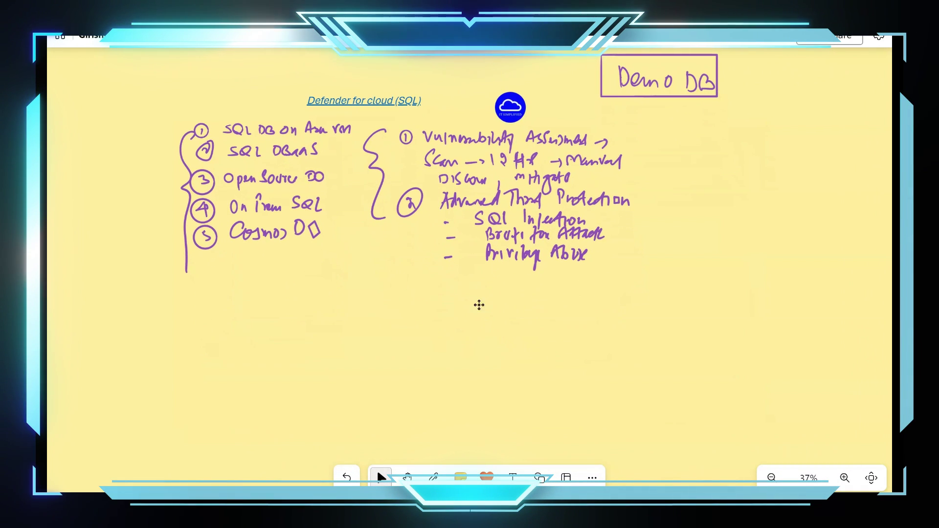
{"action": "key", "text": "ctrl+a"}
{"action": "key", "text": "alt+Tab"}
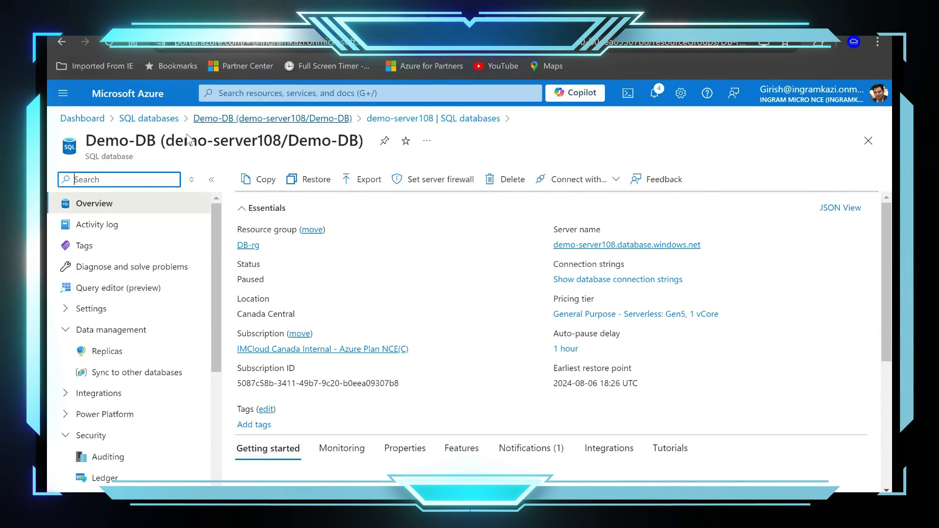
Search 'defe' and open Microsoft Defender for Cloud from the Services results.
{"action": "scroll", "coordinate": [161, 333], "scroll_direction": "down", "scroll_amount": 4}
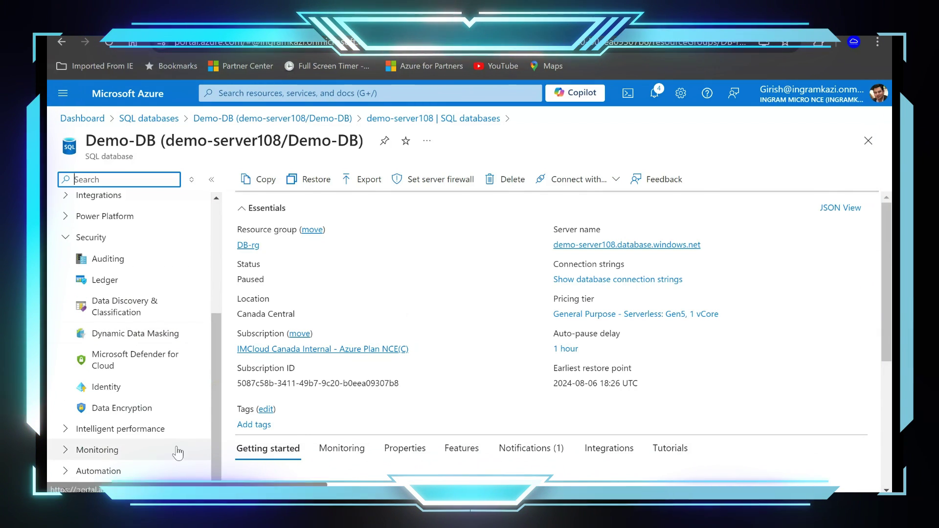
{"action": "left_click", "coordinate": [316, 92]}
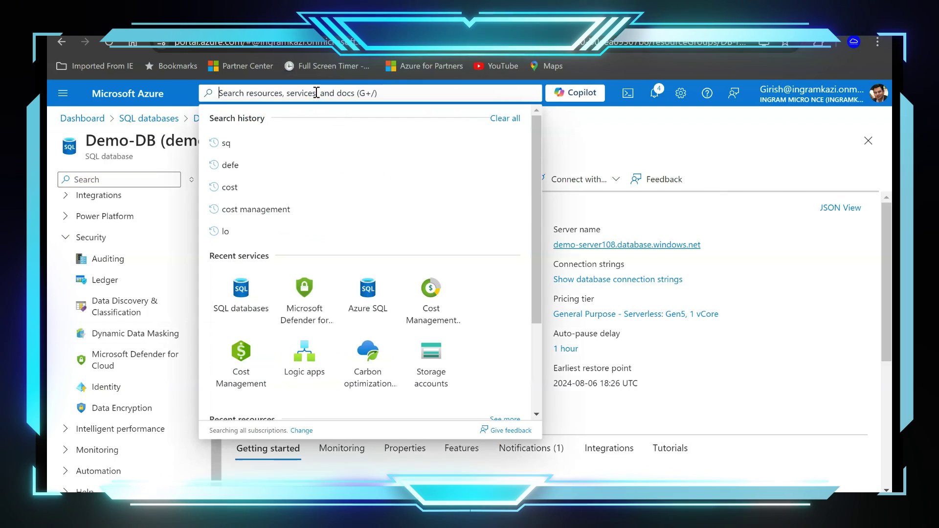
{"action": "type", "text": "df"}
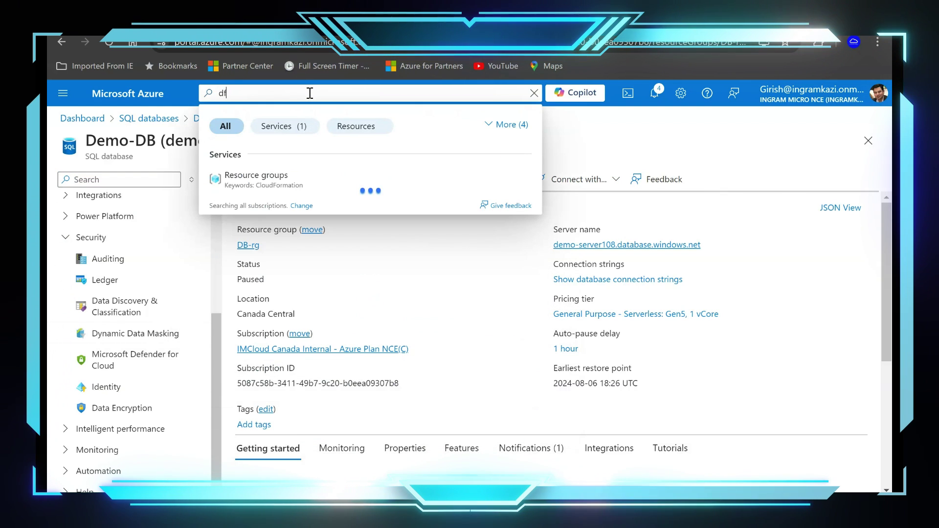
{"action": "key", "text": "BackSpace"}
{"action": "type", "text": "efe"}
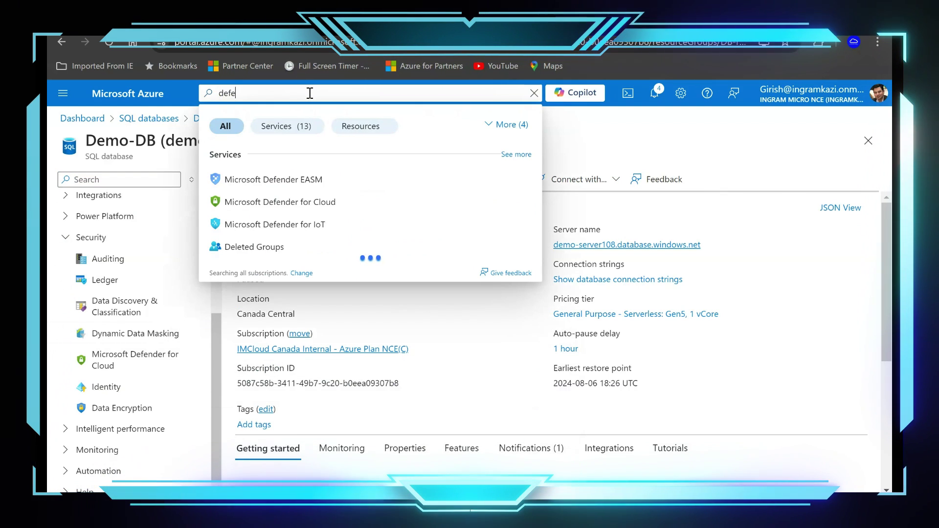
{"action": "left_click", "coordinate": [233, 203]}
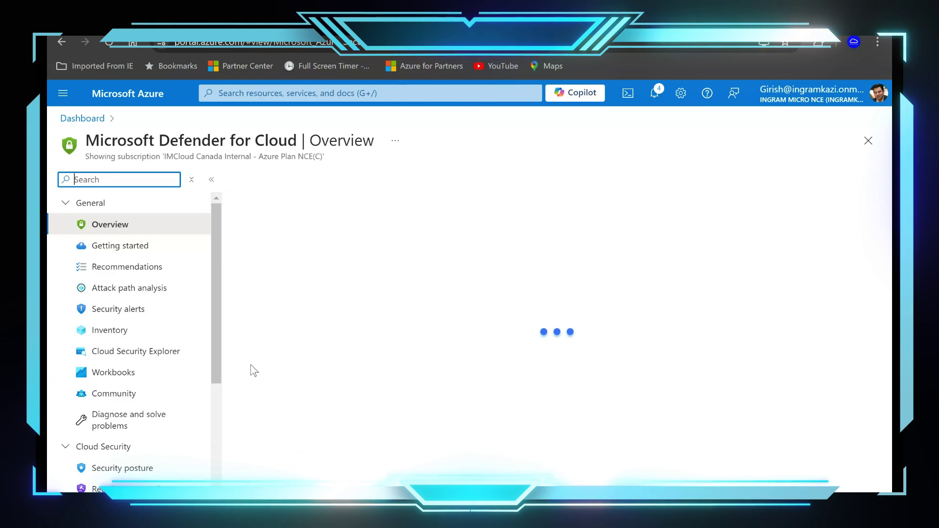
Under Environment settings, expand Tenant Root Group and select the IMCloud Canada Internal subscription.
{"action": "left_click_drag", "start_coordinate": [218, 359], "coordinate": [225, 467]}
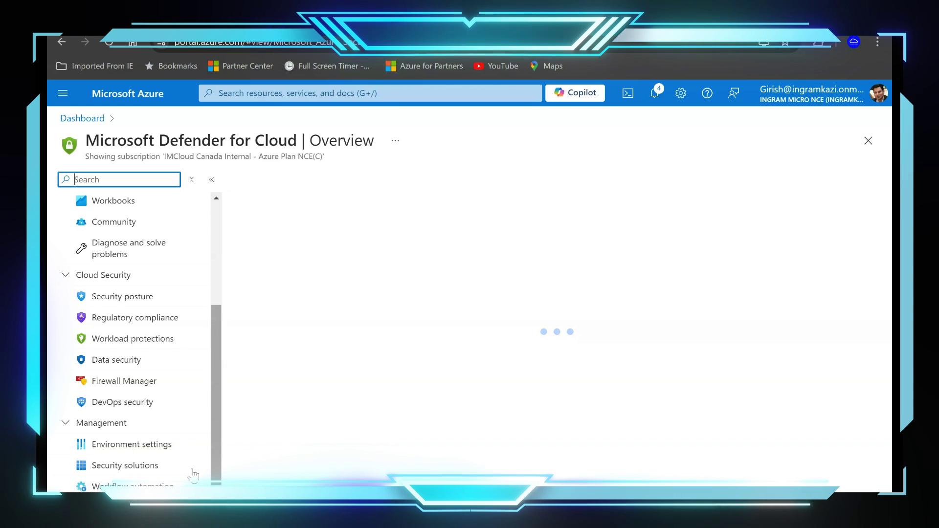
{"action": "left_click", "coordinate": [128, 450]}
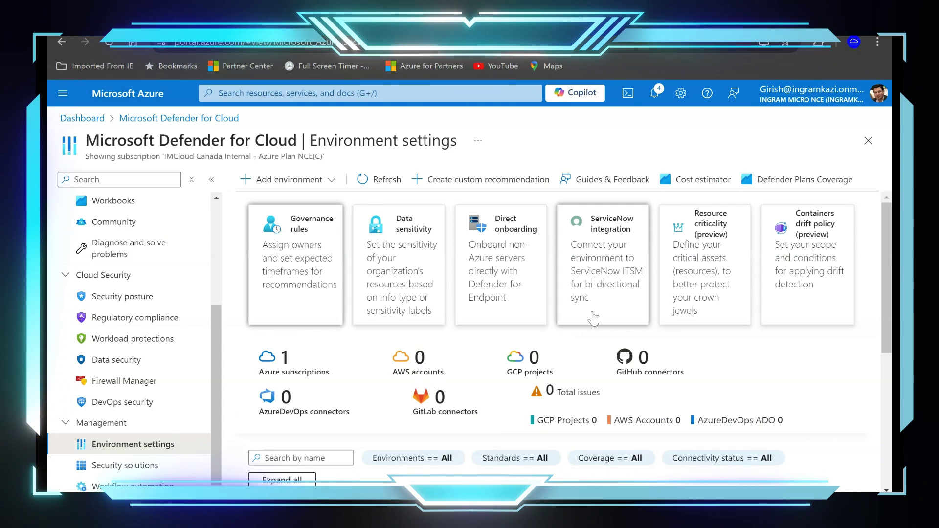
{"action": "scroll", "coordinate": [594, 318], "scroll_direction": "down", "scroll_amount": 5}
{"action": "left_click", "coordinate": [274, 290]}
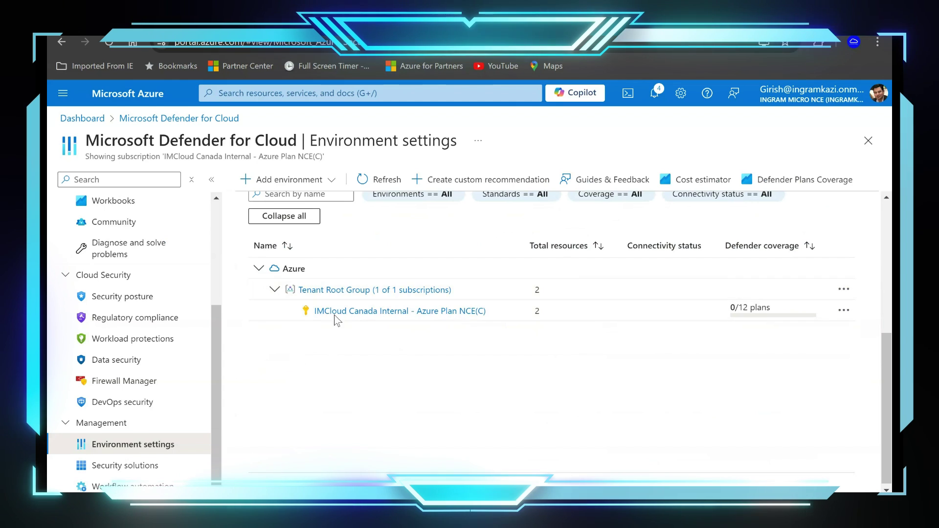
{"action": "left_click", "coordinate": [360, 312]}
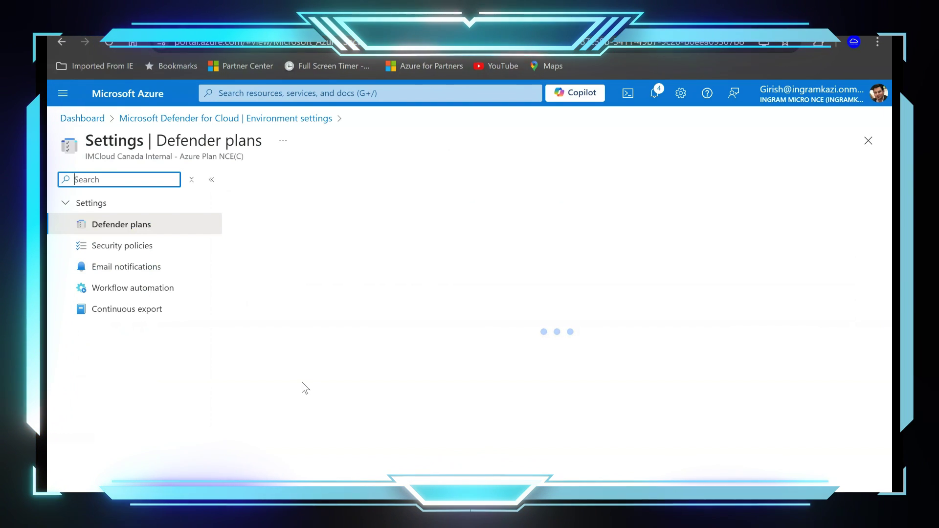
Enable the Databases plan for Azure SQL Databases only (1 of 4 types) and save.
{"action": "scroll", "coordinate": [344, 376], "scroll_direction": "down", "scroll_amount": 3}
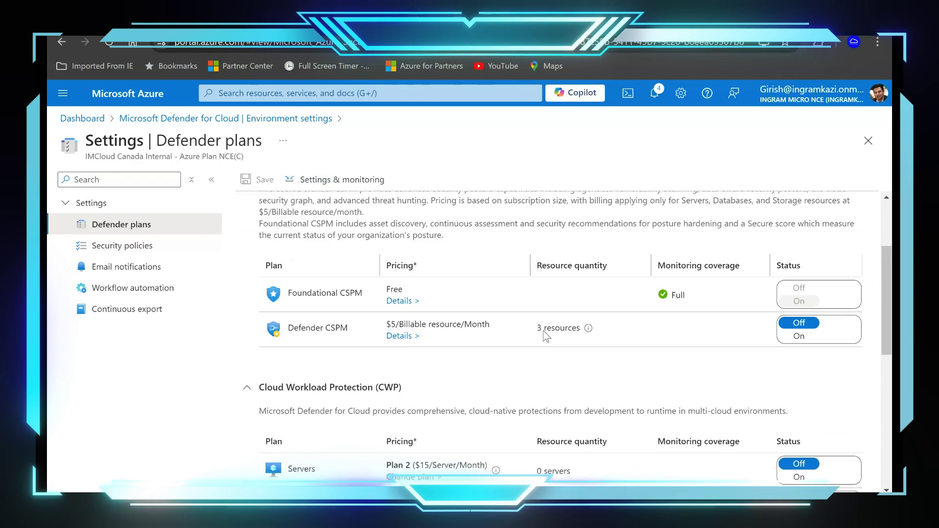
{"action": "scroll", "coordinate": [461, 379], "scroll_direction": "down", "scroll_amount": 4}
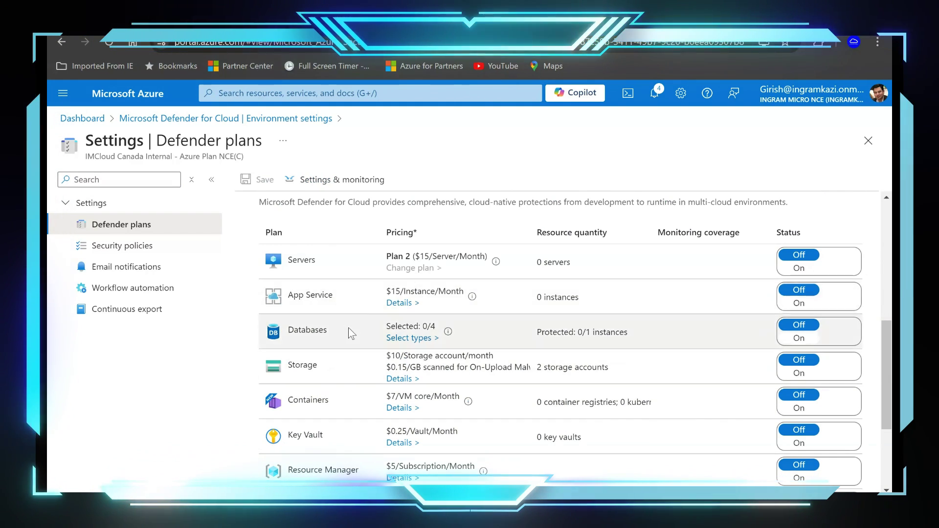
{"action": "left_click", "coordinate": [410, 338]}
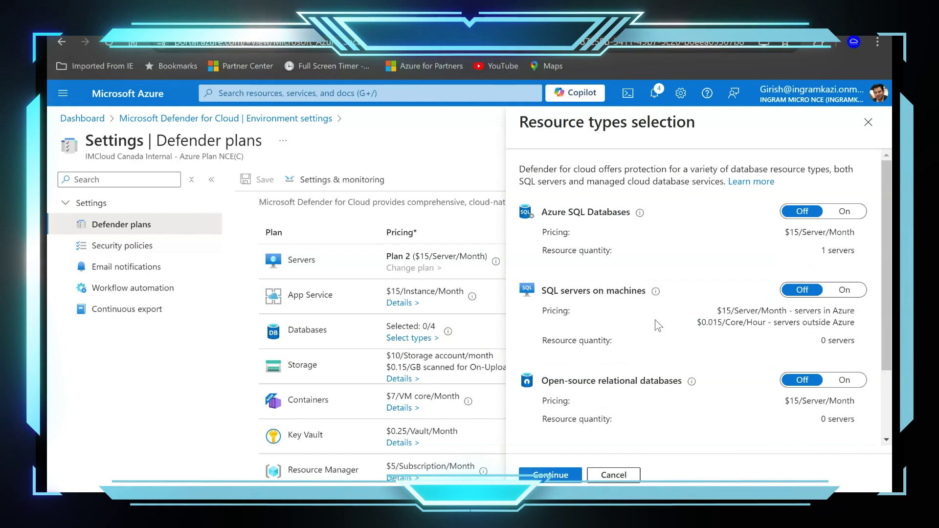
{"action": "scroll", "coordinate": [656, 318], "scroll_direction": "down", "scroll_amount": 2}
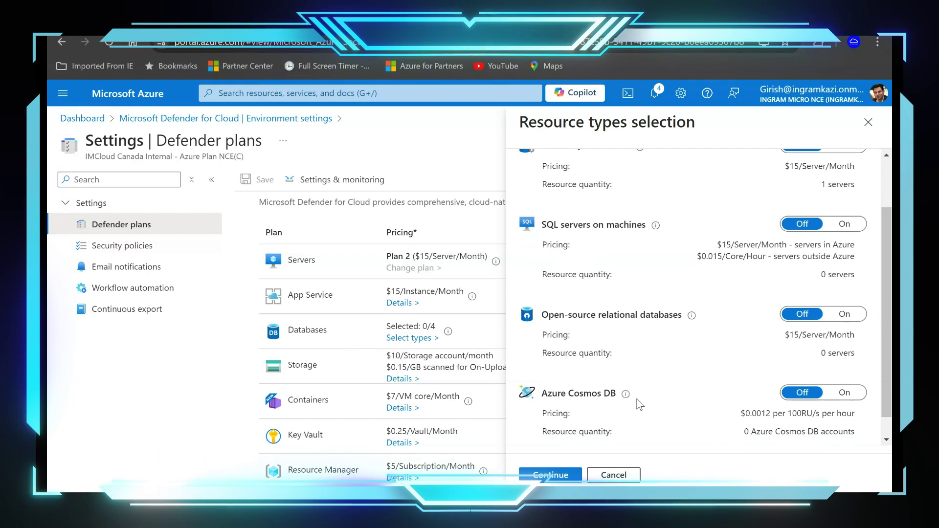
{"action": "scroll", "coordinate": [640, 403], "scroll_direction": "up", "scroll_amount": 2}
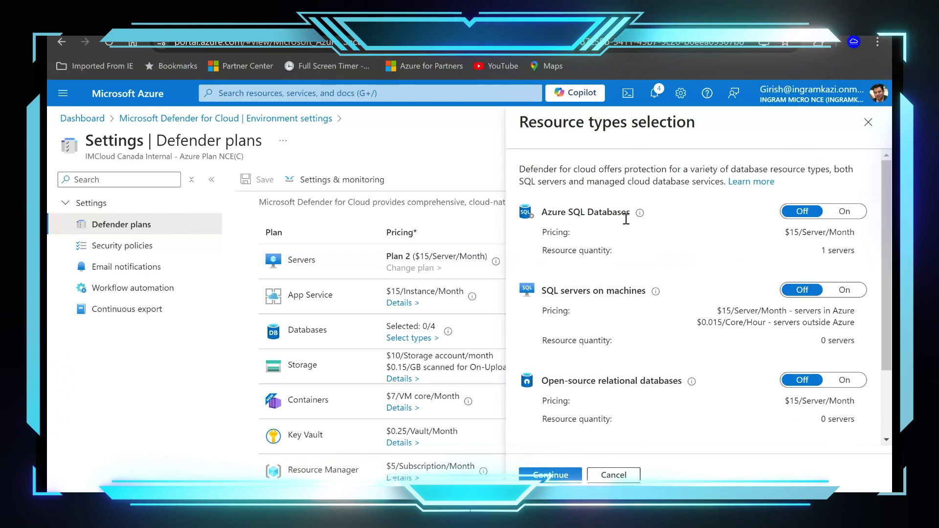
{"action": "left_click", "coordinate": [845, 213]}
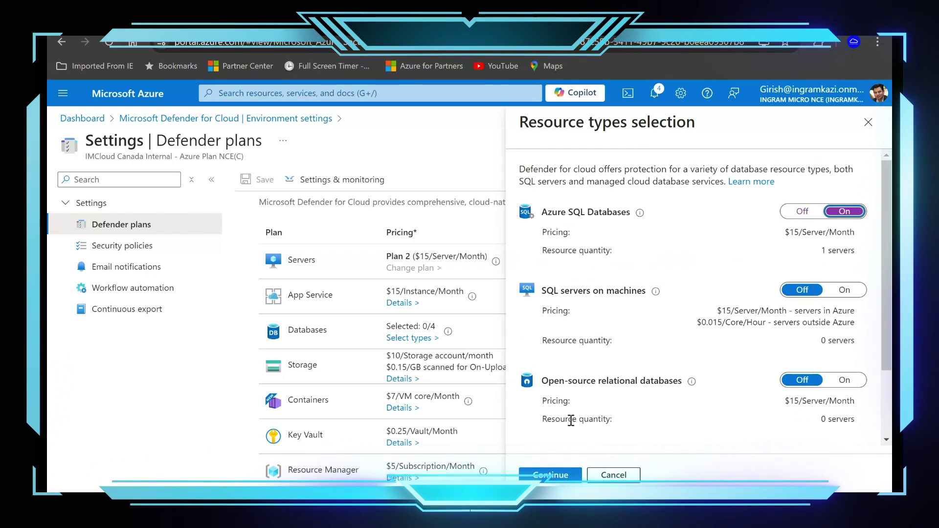
{"action": "left_click", "coordinate": [558, 476]}
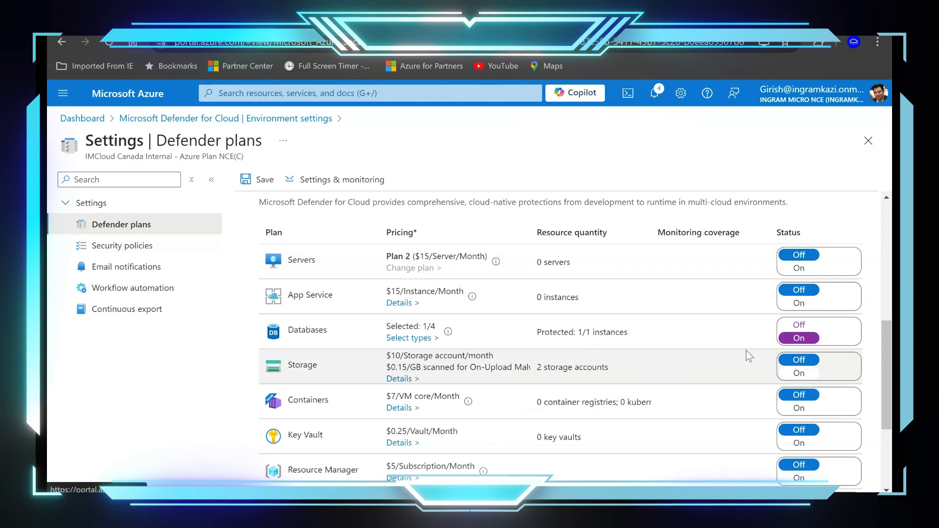
{"action": "left_click", "coordinate": [264, 181]}
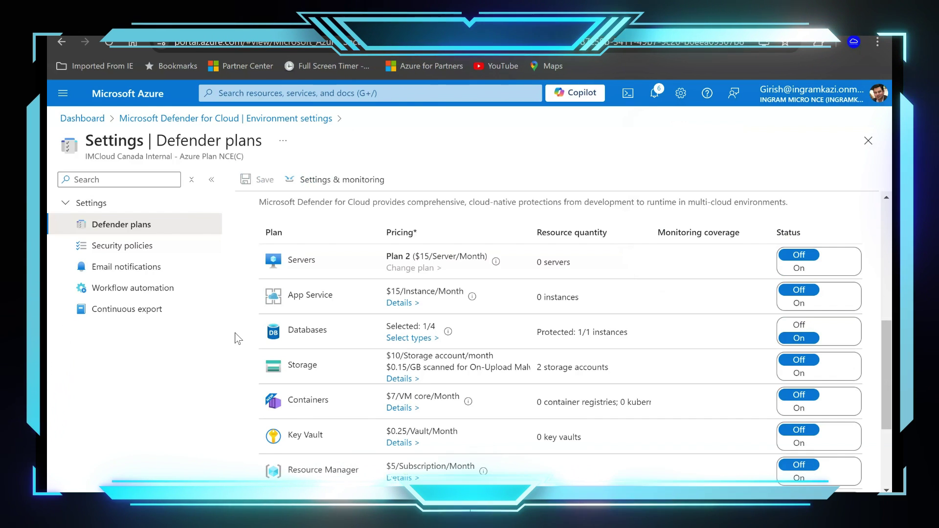
Open the Demo-DB SQL database's Microsoft Defender for Cloud page.
{"action": "left_click", "coordinate": [253, 93]}
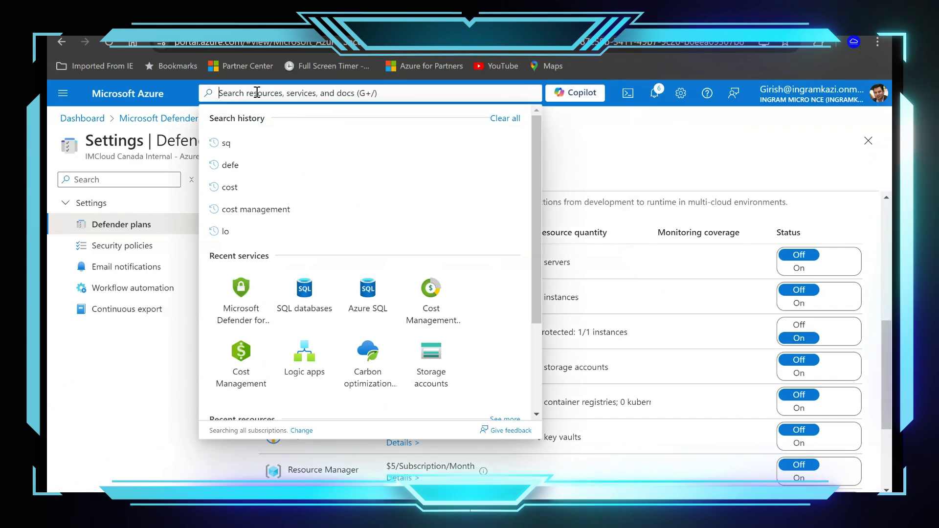
{"action": "left_click", "coordinate": [303, 291]}
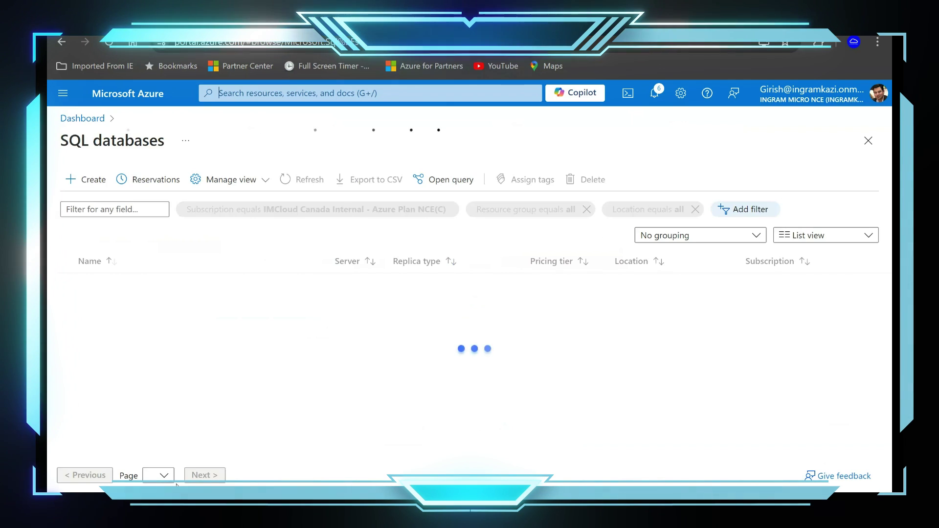
{"action": "left_click", "coordinate": [164, 286]}
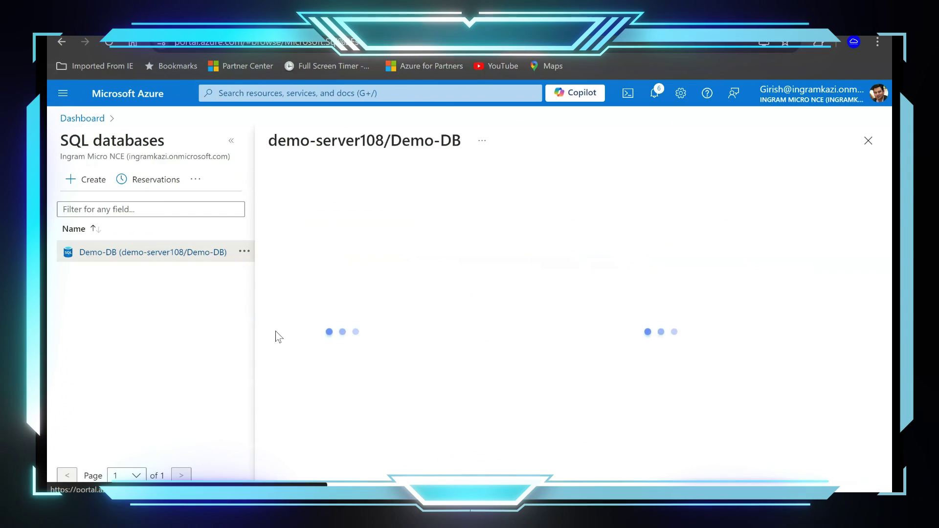
{"action": "scroll", "coordinate": [375, 393], "scroll_direction": "down", "scroll_amount": 3}
{"action": "scroll", "coordinate": [371, 397], "scroll_direction": "down", "scroll_amount": 1}
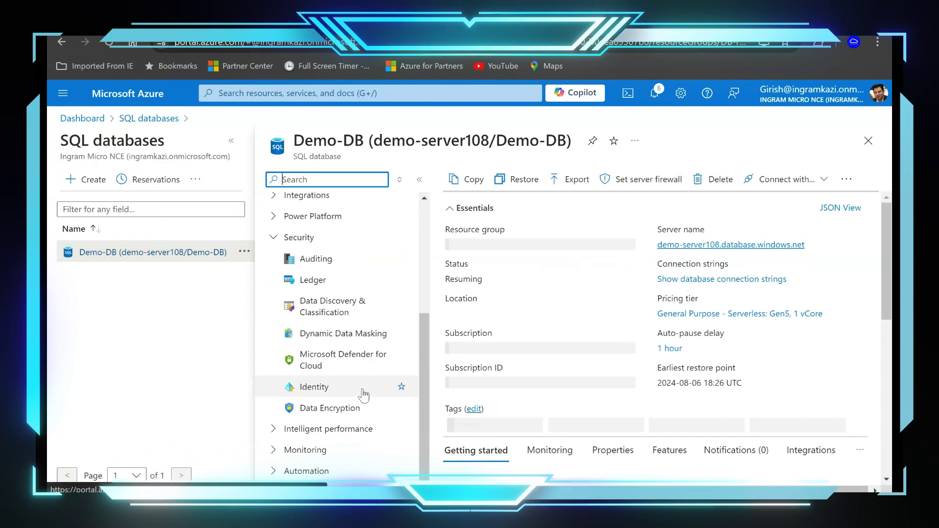
{"action": "left_click", "coordinate": [345, 361]}
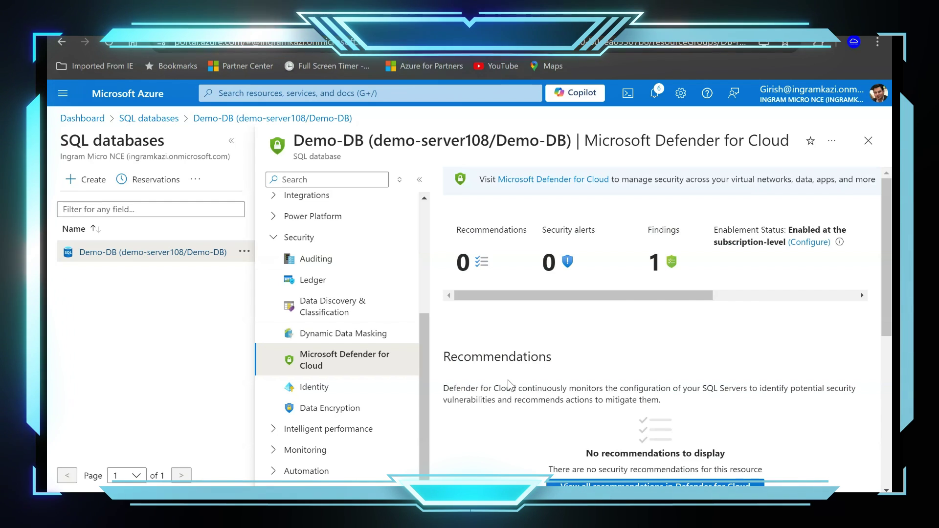
Review the one Medium vulnerability finding and open demo-server108's server settings via Configure.
{"action": "scroll", "coordinate": [508, 381], "scroll_direction": "down", "scroll_amount": 4}
{"action": "scroll", "coordinate": [507, 380], "scroll_direction": "up", "scroll_amount": 2}
{"action": "scroll", "coordinate": [509, 384], "scroll_direction": "down", "scroll_amount": 4}
{"action": "scroll", "coordinate": [655, 433], "scroll_direction": "down", "scroll_amount": 1}
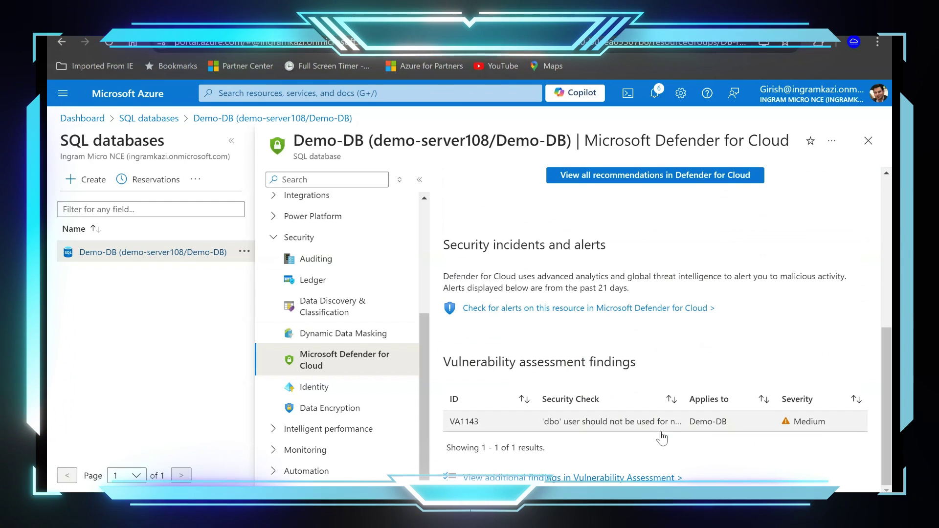
{"action": "scroll", "coordinate": [618, 420], "scroll_direction": "up", "scroll_amount": 4}
{"action": "scroll", "coordinate": [796, 282], "scroll_direction": "up", "scroll_amount": 3}
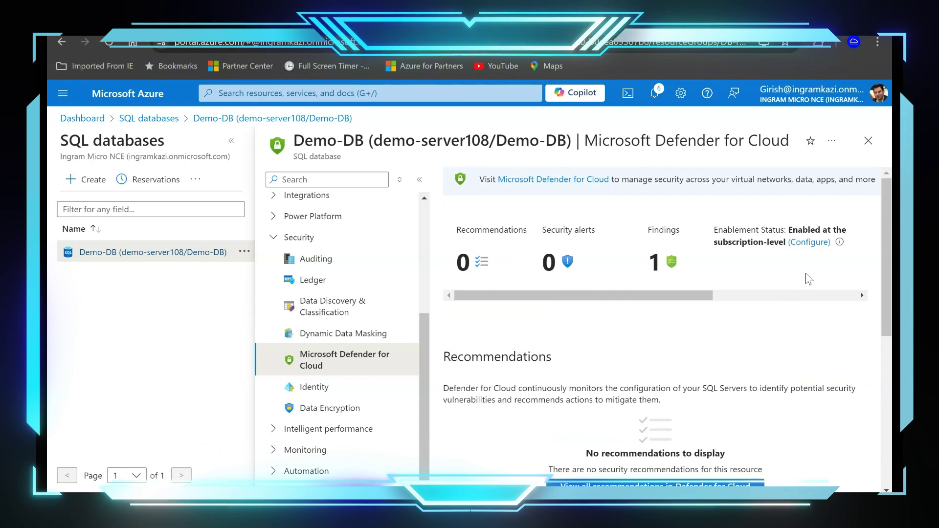
{"action": "left_click", "coordinate": [810, 243]}
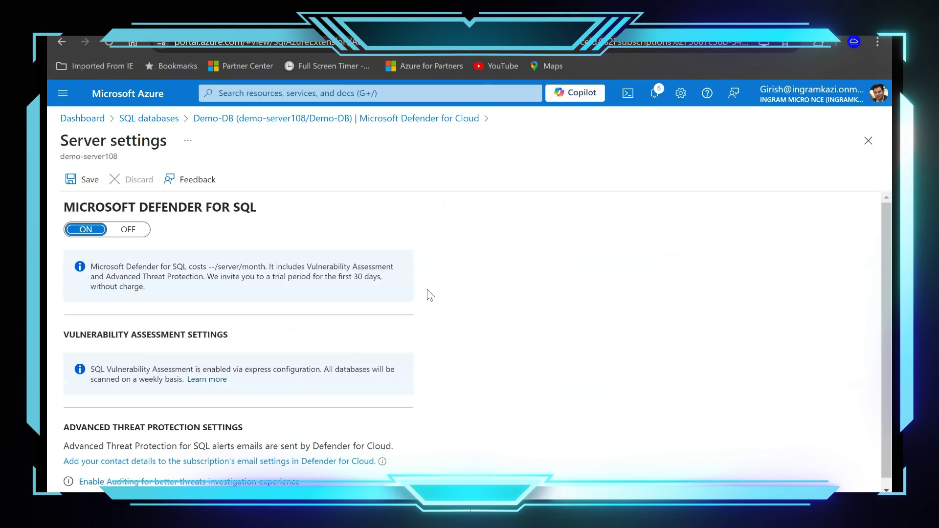
Try saving the Defender for SQL server settings, dismiss the failure notice, and close the blade.
{"action": "left_click", "coordinate": [75, 181]}
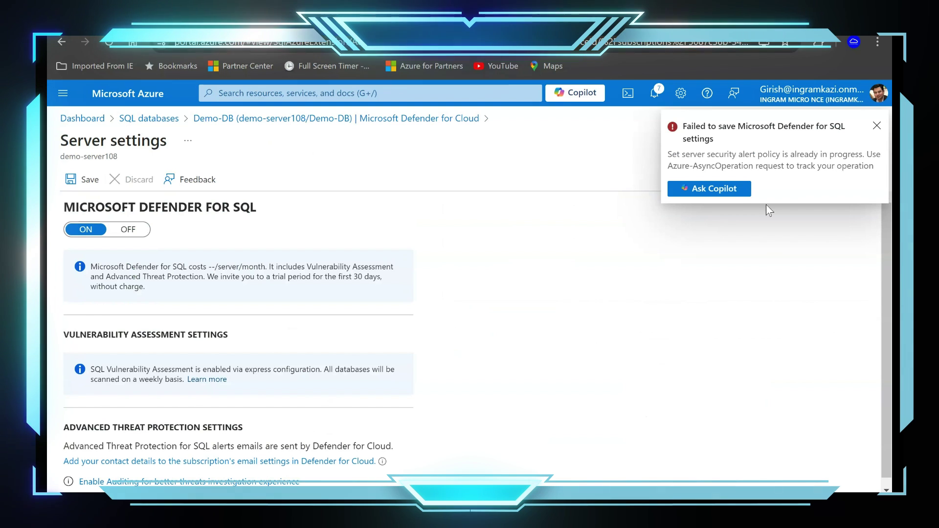
{"action": "left_click", "coordinate": [877, 126]}
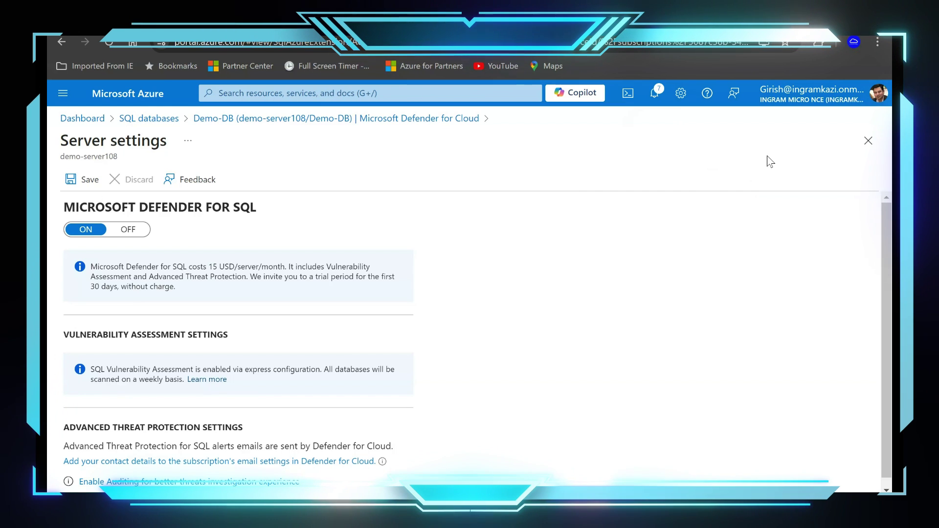
{"action": "left_click", "coordinate": [867, 142]}
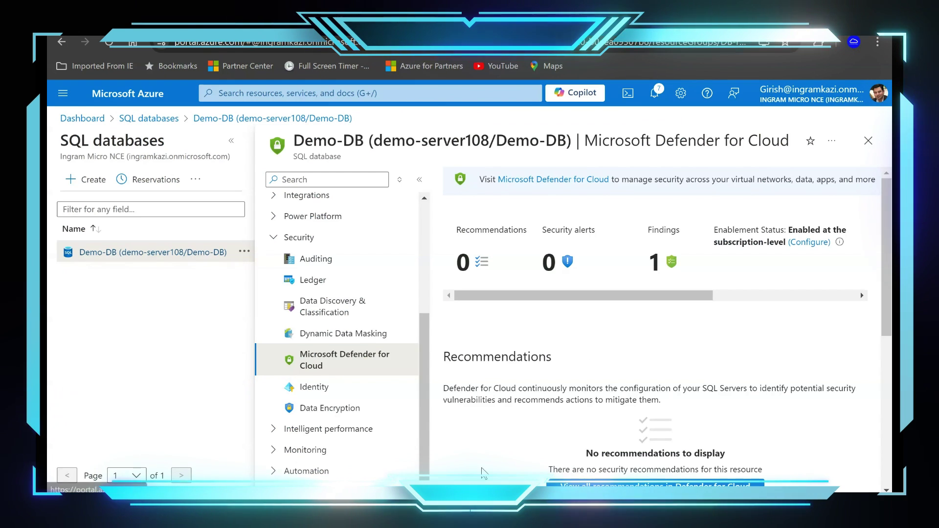
{"action": "mouse_move", "coordinate": [543, 513]}
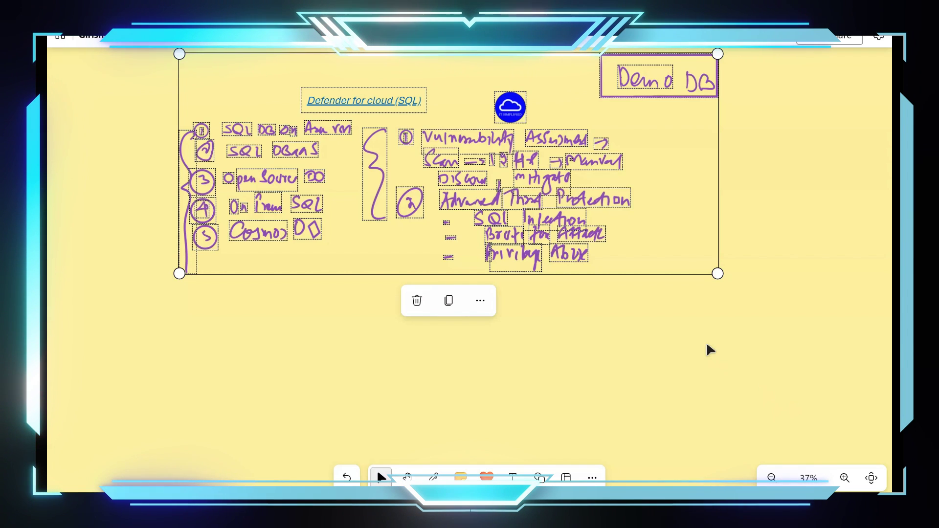
In Whiteboard, handwrite an underlined 'Sample Alerts' heading with an arrow.
{"action": "left_click", "coordinate": [729, 349]}
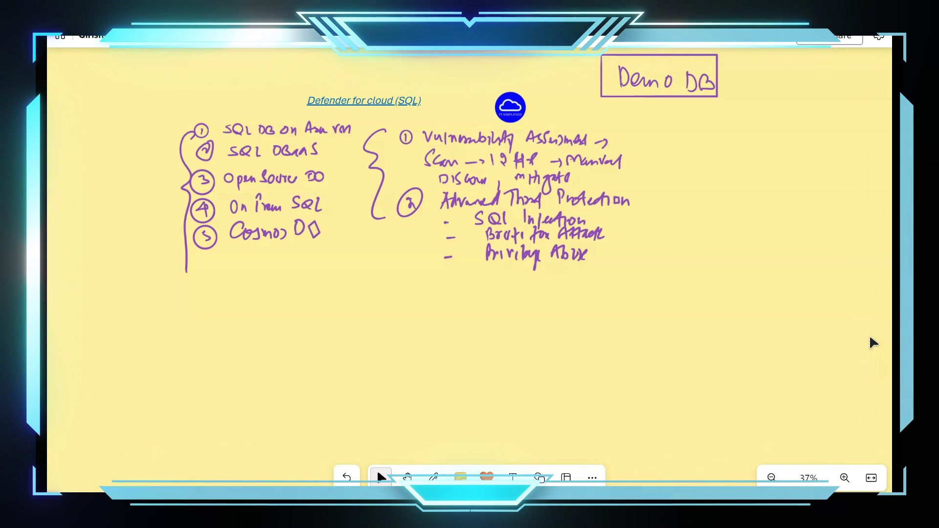
{"action": "left_click", "coordinate": [129, 287]}
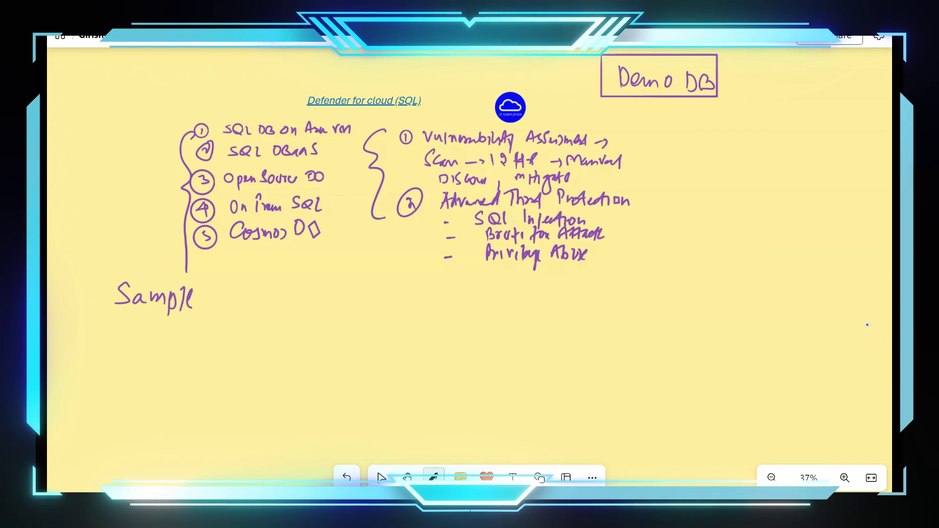
{"action": "mouse_move", "coordinate": [212, 303]}
{"action": "left_mouse_down"}
{"action": "mouse_move", "coordinate": [218, 285]}
{"action": "mouse_move", "coordinate": [226, 304]}
{"action": "left_mouse_up"}
{"action": "left_click_drag", "start_coordinate": [214, 295], "coordinate": [269, 299]}
{"action": "left_click_drag", "start_coordinate": [125, 318], "coordinate": [322, 298]}
{"action": "left_click_drag", "start_coordinate": [315, 292], "coordinate": [316, 302]}
{"action": "left_click", "coordinate": [382, 478]}
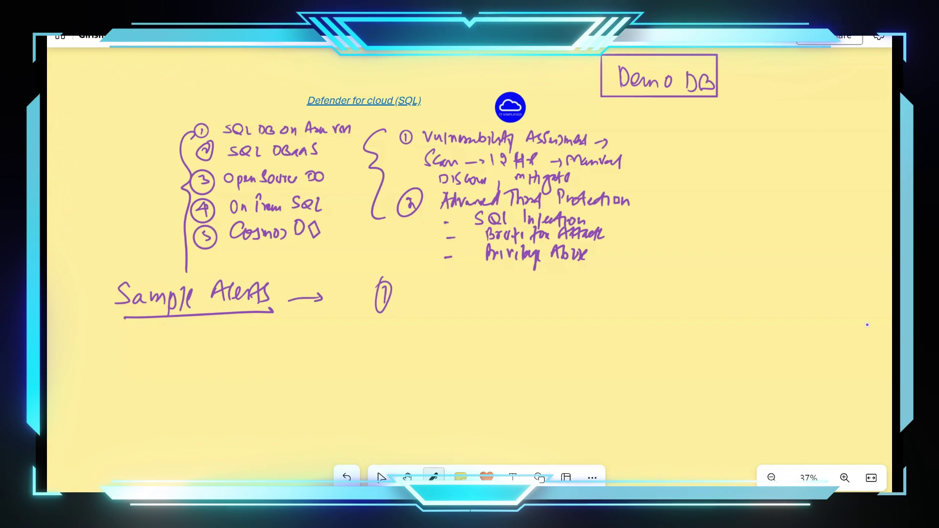
Write the first point 'Potential Security Issue' and add a circled 2 below it.
{"action": "left_click", "coordinate": [433, 477]}
{"action": "mouse_move", "coordinate": [439, 294]}
{"action": "left_mouse_down"}
{"action": "mouse_move", "coordinate": [441, 309]}
{"action": "mouse_move", "coordinate": [439, 293]}
{"action": "mouse_move", "coordinate": [498, 290]}
{"action": "mouse_move", "coordinate": [528, 309]}
{"action": "left_mouse_up"}
{"action": "left_click", "coordinate": [381, 477]}
{"action": "left_click", "coordinate": [433, 477]}
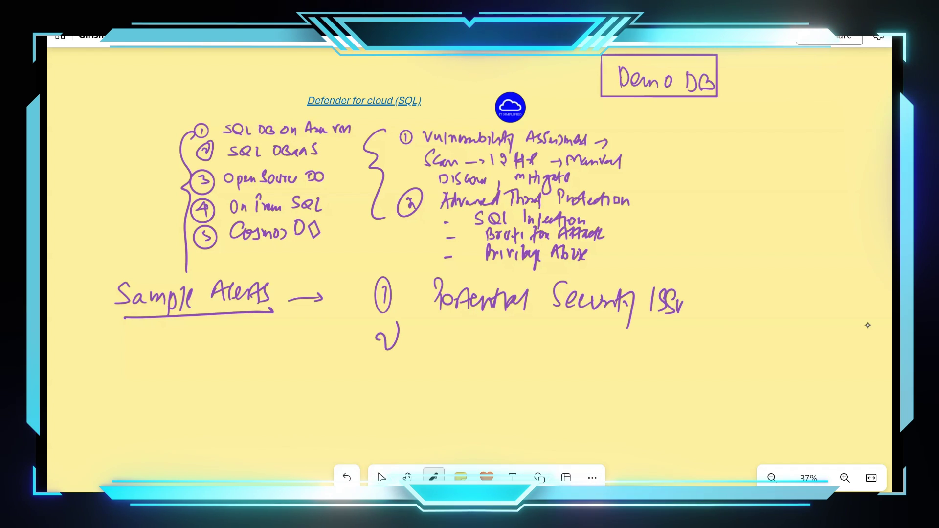
{"action": "left_click_drag", "start_coordinate": [382, 334], "coordinate": [399, 348]}
{"action": "left_click_drag", "start_coordinate": [395, 323], "coordinate": [406, 327]}
{"action": "left_click", "coordinate": [381, 477]}
Write 'Understanding Alerting mechanism' beside the 2 and add a circled 3.
{"action": "left_click", "coordinate": [433, 477]}
{"action": "mouse_move", "coordinate": [474, 327]}
{"action": "left_mouse_down"}
{"action": "mouse_move", "coordinate": [508, 351]}
{"action": "mouse_move", "coordinate": [522, 326]}
{"action": "mouse_move", "coordinate": [535, 348]}
{"action": "mouse_move", "coordinate": [587, 348]}
{"action": "mouse_move", "coordinate": [606, 324]}
{"action": "mouse_move", "coordinate": [622, 364]}
{"action": "left_mouse_up"}
{"action": "mouse_move", "coordinate": [695, 337]}
{"action": "left_mouse_down"}
{"action": "mouse_move", "coordinate": [713, 346]}
{"action": "mouse_move", "coordinate": [853, 343]}
{"action": "left_mouse_up"}
{"action": "mouse_move", "coordinate": [389, 379]}
{"action": "left_mouse_down"}
{"action": "mouse_move", "coordinate": [402, 399]}
{"action": "mouse_move", "coordinate": [386, 366]}
{"action": "left_mouse_up"}
{"action": "left_click", "coordinate": [381, 477]}
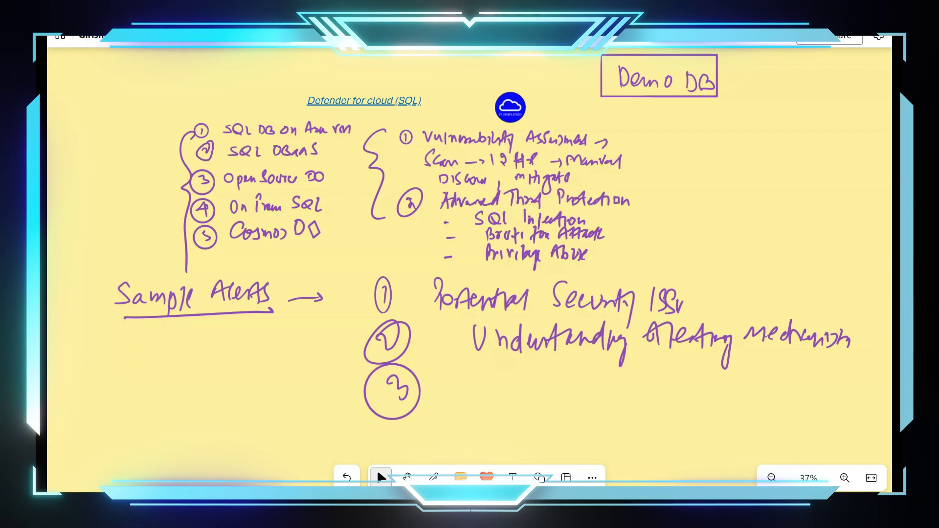
Write the third point 'Fine Tuning Security Policy' beside the 3.
{"action": "left_click", "coordinate": [433, 477]}
{"action": "mouse_move", "coordinate": [502, 381]}
{"action": "left_mouse_down"}
{"action": "mouse_move", "coordinate": [501, 398]}
{"action": "mouse_move", "coordinate": [636, 391]}
{"action": "mouse_move", "coordinate": [646, 430]}
{"action": "left_mouse_up"}
{"action": "left_click", "coordinate": [381, 477]}
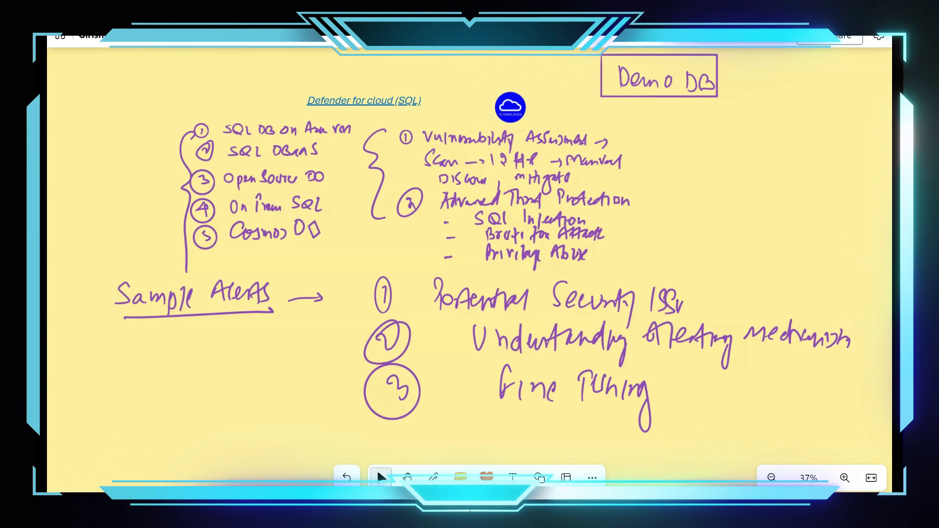
{"action": "left_click", "coordinate": [434, 477]}
{"action": "mouse_move", "coordinate": [697, 380]}
{"action": "left_mouse_down"}
{"action": "mouse_move", "coordinate": [689, 395]}
{"action": "mouse_move", "coordinate": [764, 397]}
{"action": "mouse_move", "coordinate": [782, 387]}
{"action": "mouse_move", "coordinate": [790, 418]}
{"action": "left_mouse_up"}
{"action": "left_click", "coordinate": [747, 384]}
{"action": "mouse_move", "coordinate": [823, 374]}
{"action": "left_mouse_down"}
{"action": "mouse_move", "coordinate": [829, 391]}
{"action": "mouse_move", "coordinate": [857, 394]}
{"action": "left_mouse_up"}
{"action": "left_click_drag", "start_coordinate": [855, 381], "coordinate": [851, 416]}
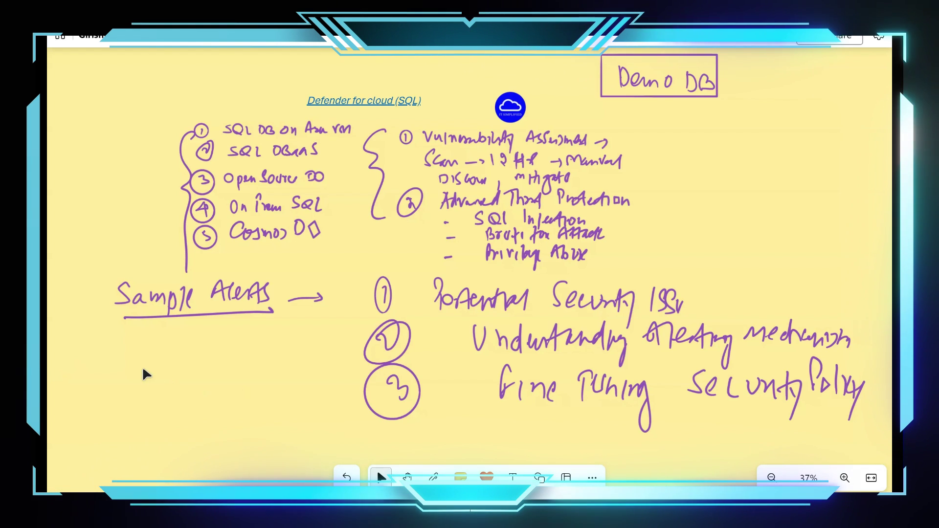
{"action": "scroll", "coordinate": [88, 399], "scroll_direction": "down", "scroll_amount": 1}
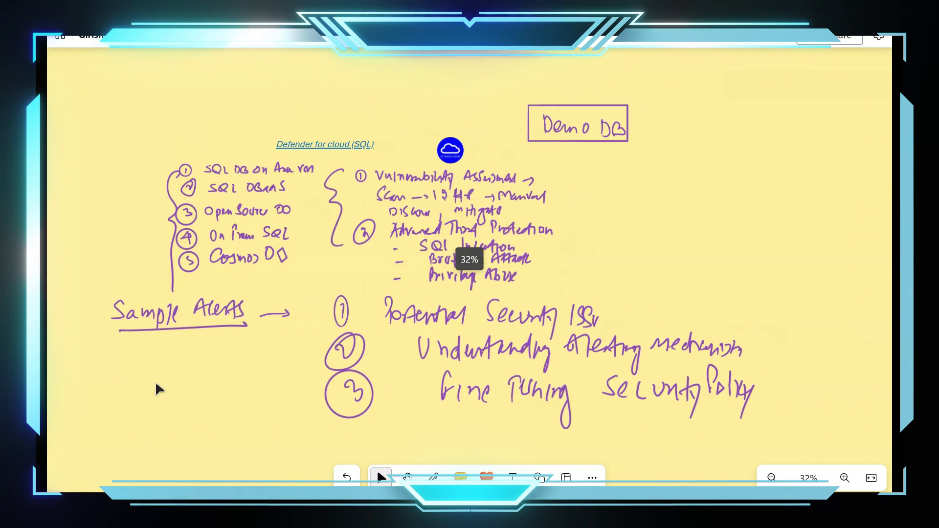
Handwrite an underlined 'Suppression Rule' note at the board's top right.
{"action": "scroll", "coordinate": [151, 385], "scroll_direction": "down", "scroll_amount": 1}
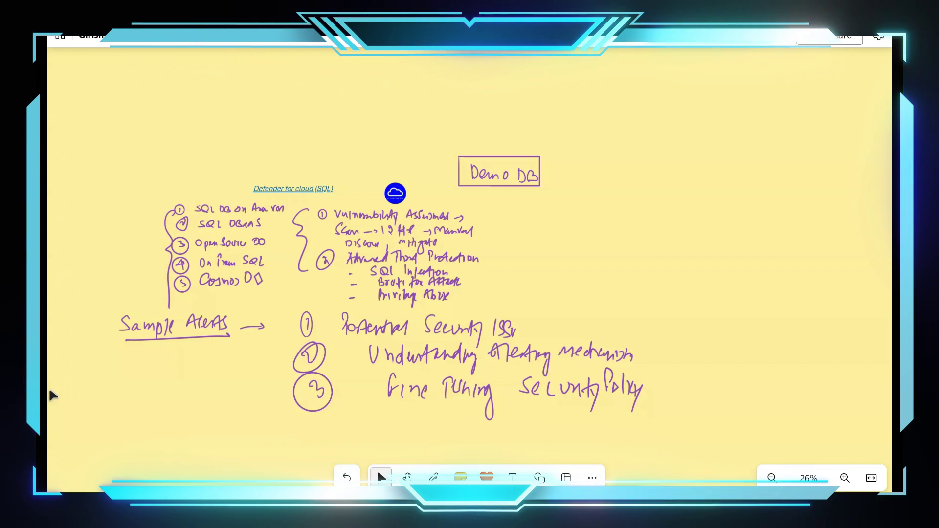
{"action": "key", "text": "ctrl+alt+p"}
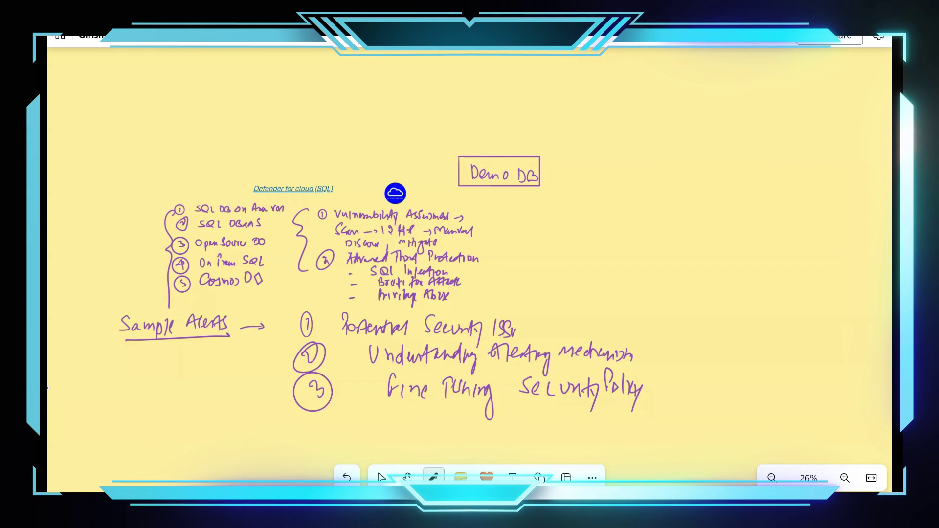
{"action": "mouse_move", "coordinate": [608, 111]}
{"action": "left_mouse_down"}
{"action": "mouse_move", "coordinate": [592, 128]}
{"action": "mouse_move", "coordinate": [747, 133]}
{"action": "left_mouse_up"}
{"action": "left_click_drag", "start_coordinate": [760, 123], "coordinate": [767, 122]}
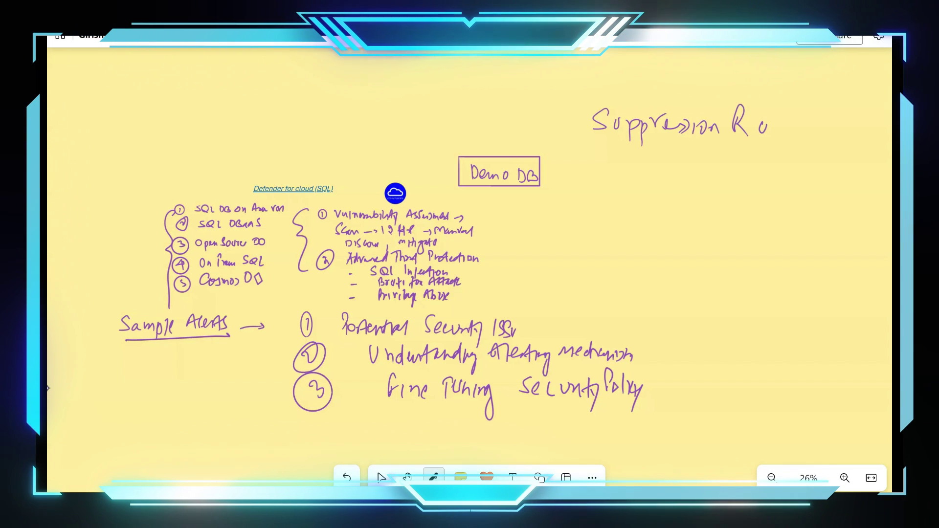
{"action": "left_click_drag", "start_coordinate": [568, 154], "coordinate": [792, 146]}
{"action": "left_click", "coordinate": [381, 477]}
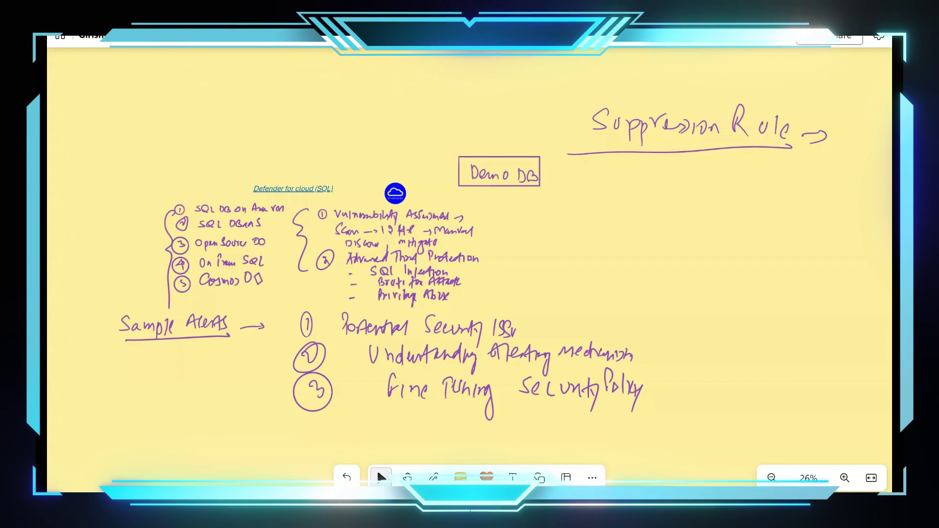
Add a boxed 'Critical Issue' with 'Focus' below, box 'Suppression Rule', then return to the portal.
{"action": "left_click", "coordinate": [433, 477]}
{"action": "mouse_move", "coordinate": [607, 178]}
{"action": "left_mouse_down"}
{"action": "mouse_move", "coordinate": [661, 194]}
{"action": "mouse_move", "coordinate": [676, 184]}
{"action": "mouse_move", "coordinate": [692, 194]}
{"action": "mouse_move", "coordinate": [766, 196]}
{"action": "left_mouse_up"}
{"action": "left_click", "coordinate": [679, 190]}
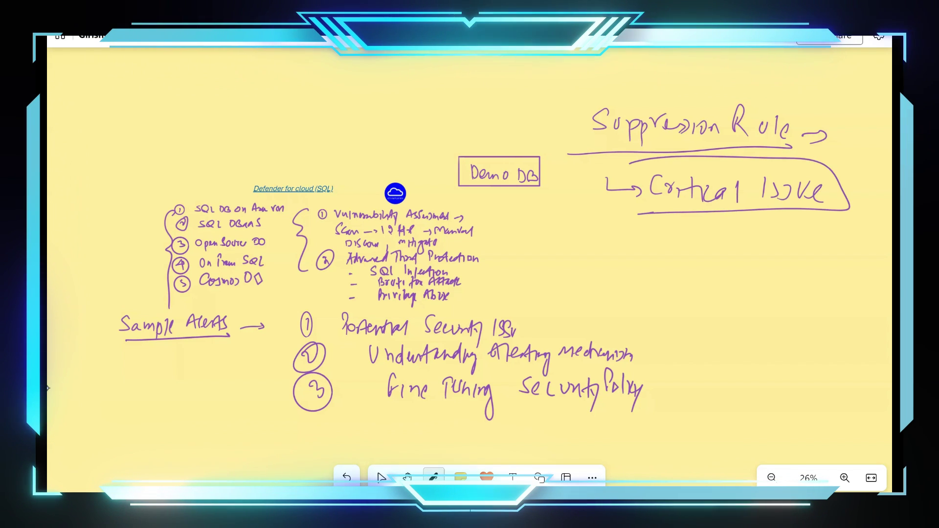
{"action": "left_click_drag", "start_coordinate": [630, 163], "coordinate": [630, 212]}
{"action": "left_click_drag", "start_coordinate": [650, 237], "coordinate": [651, 250]}
{"action": "left_click_drag", "start_coordinate": [705, 236], "coordinate": [719, 238]}
{"action": "mouse_move", "coordinate": [728, 233]}
{"action": "left_mouse_down"}
{"action": "mouse_move", "coordinate": [730, 249]}
{"action": "mouse_move", "coordinate": [765, 238]}
{"action": "left_mouse_up"}
{"action": "left_click_drag", "start_coordinate": [755, 229], "coordinate": [769, 239]}
{"action": "left_click", "coordinate": [381, 477]}
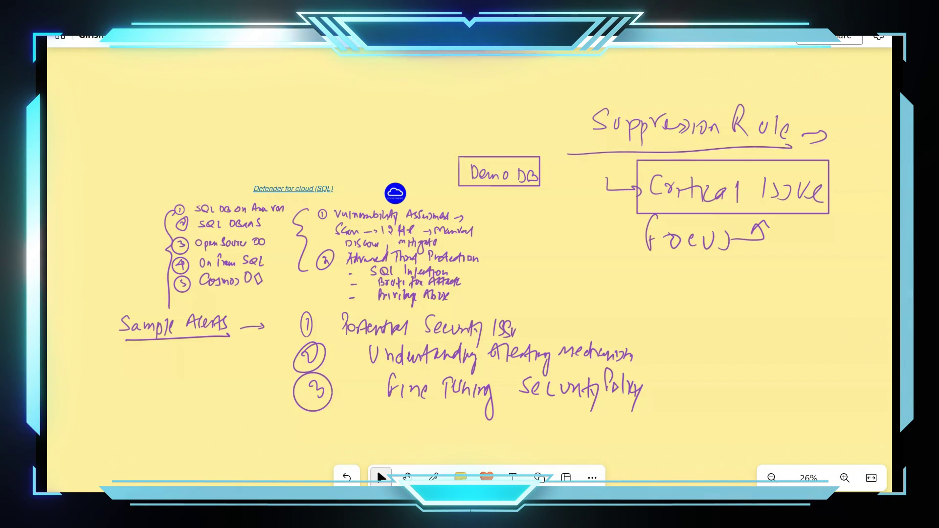
{"action": "mouse_move", "coordinate": [562, 156]}
{"action": "left_mouse_down"}
{"action": "mouse_move", "coordinate": [558, 103]}
{"action": "mouse_move", "coordinate": [842, 142]}
{"action": "mouse_move", "coordinate": [802, 160]}
{"action": "left_mouse_up"}
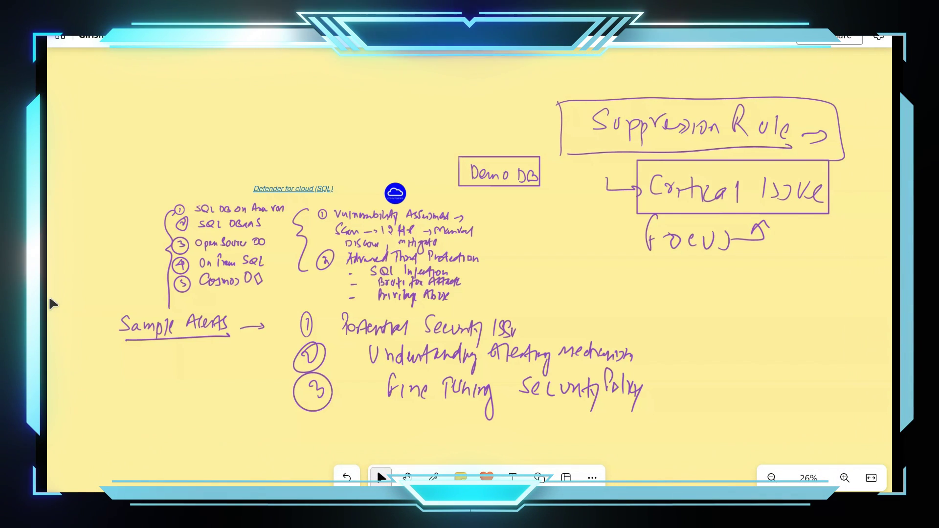
{"action": "key", "text": "alt+Tab"}
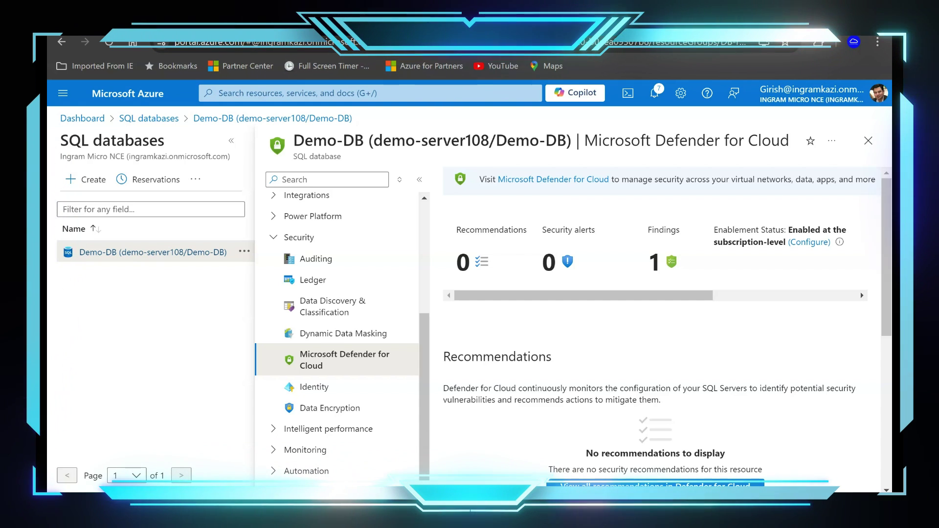
Go to Microsoft Defender for Cloud's Security alerts page from the portal.
{"action": "scroll", "coordinate": [346, 431], "scroll_direction": "up", "scroll_amount": 5}
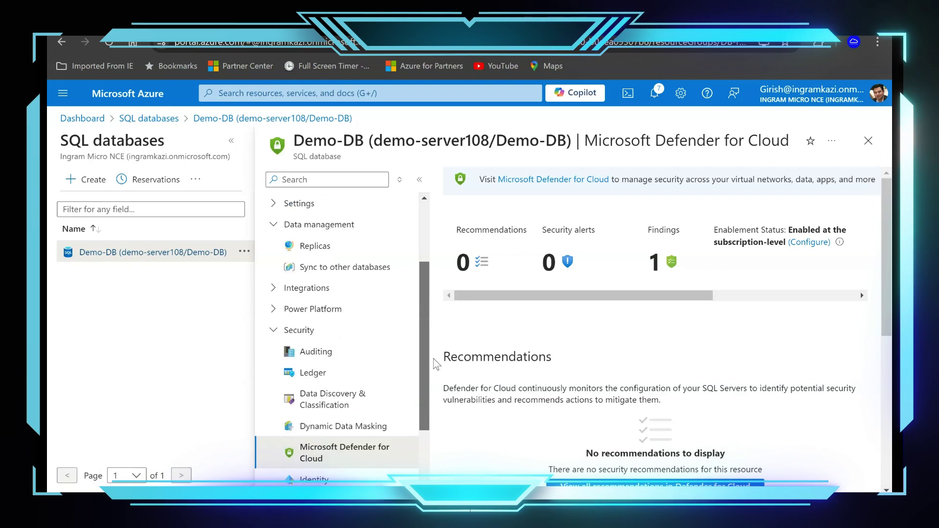
{"action": "left_click", "coordinate": [377, 92]}
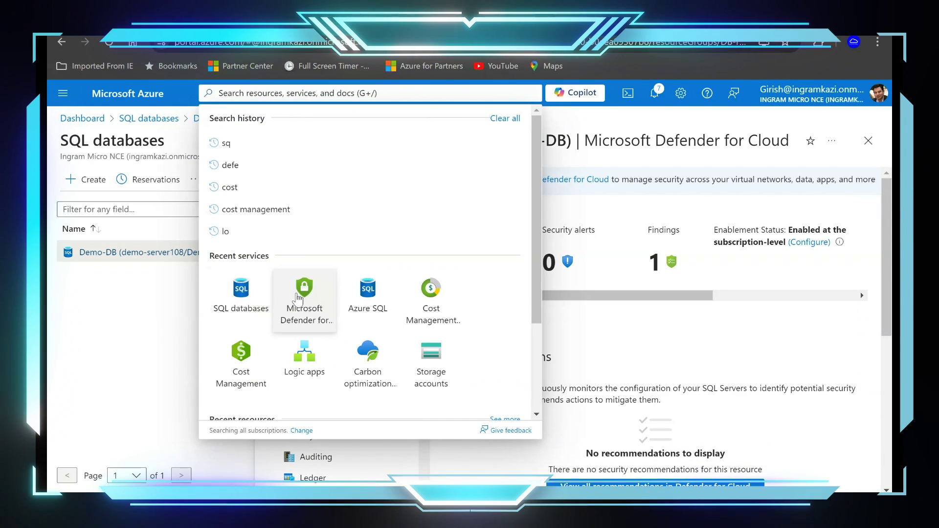
{"action": "key", "text": "Escape"}
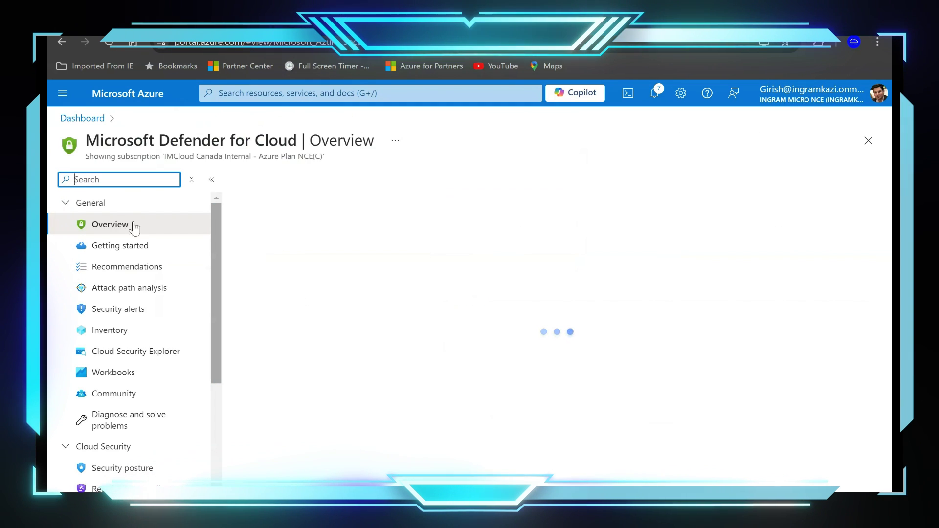
{"action": "left_click_drag", "start_coordinate": [216, 259], "coordinate": [226, 357]}
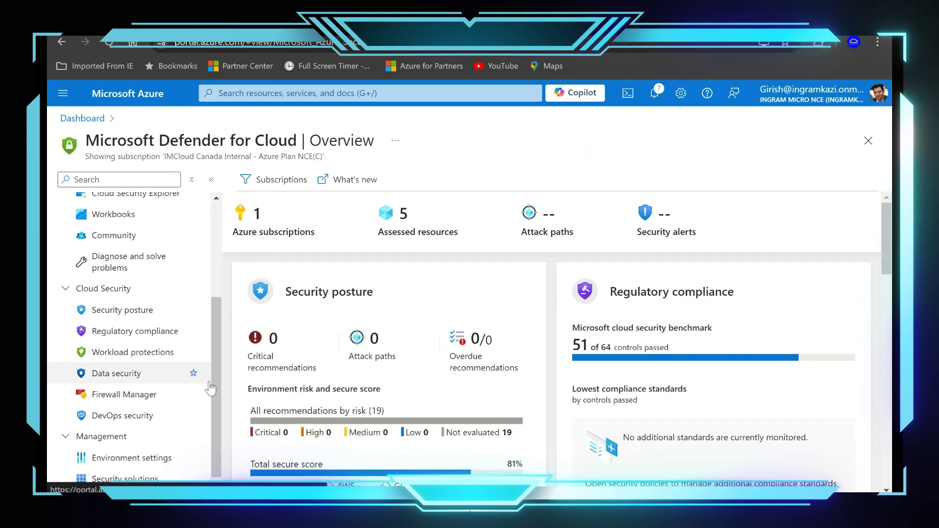
{"action": "left_click_drag", "start_coordinate": [220, 377], "coordinate": [222, 289]}
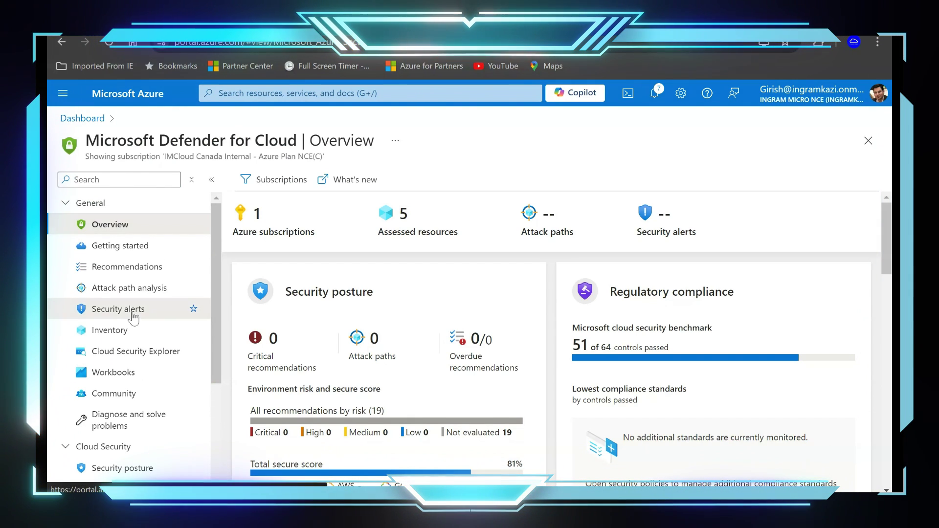
{"action": "left_click", "coordinate": [123, 309]}
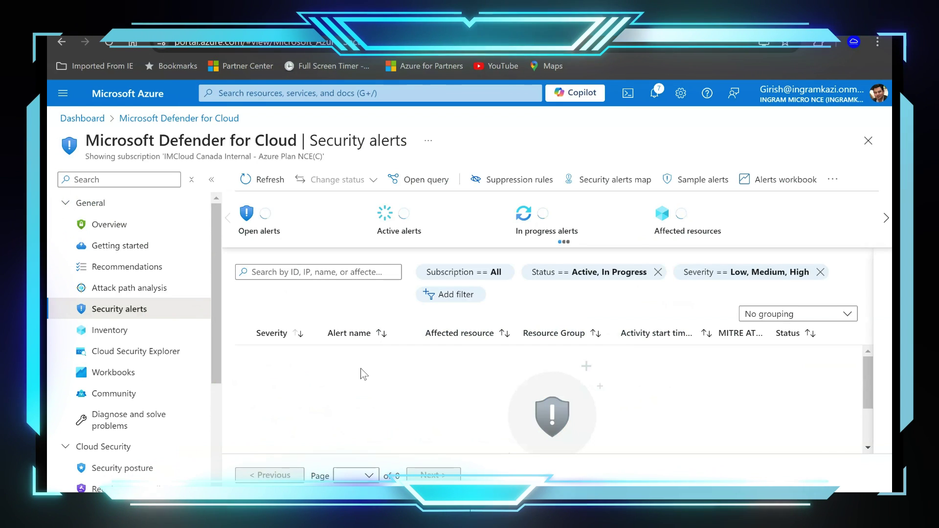
Create sample alerts for the Azure SQL Databases plan only.
{"action": "left_click", "coordinate": [689, 184]}
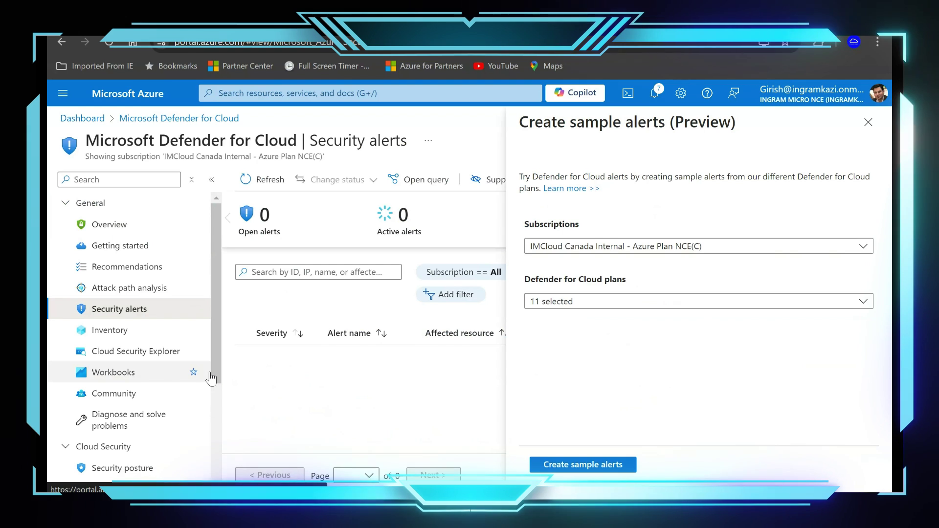
{"action": "left_click", "coordinate": [656, 303]}
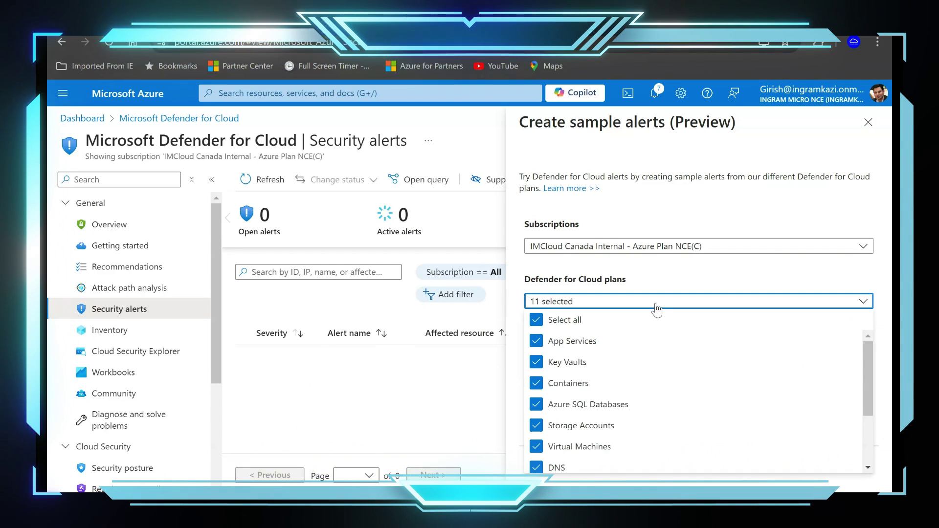
{"action": "mouse_move", "coordinate": [867, 400]}
{"action": "left_mouse_down"}
{"action": "mouse_move", "coordinate": [875, 440]}
{"action": "mouse_move", "coordinate": [866, 385]}
{"action": "left_mouse_up"}
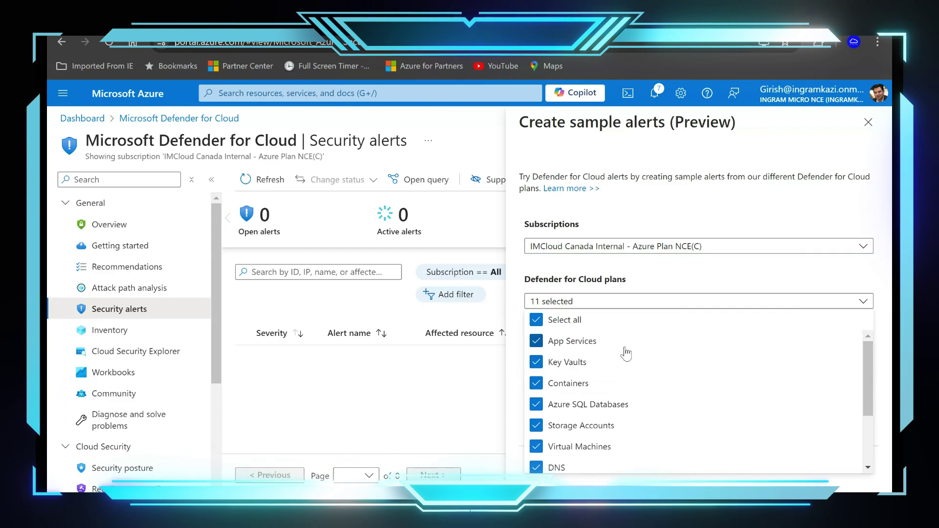
{"action": "left_click", "coordinate": [536, 320]}
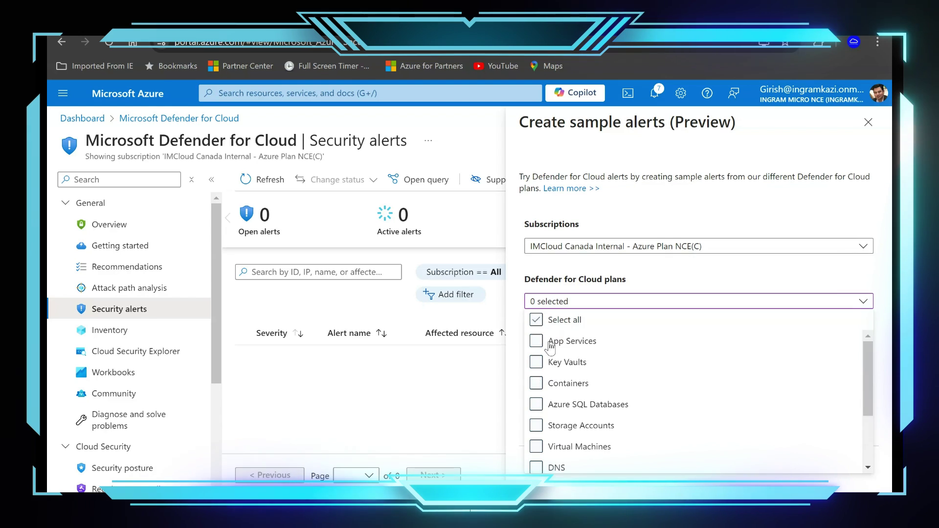
{"action": "left_click", "coordinate": [568, 405]}
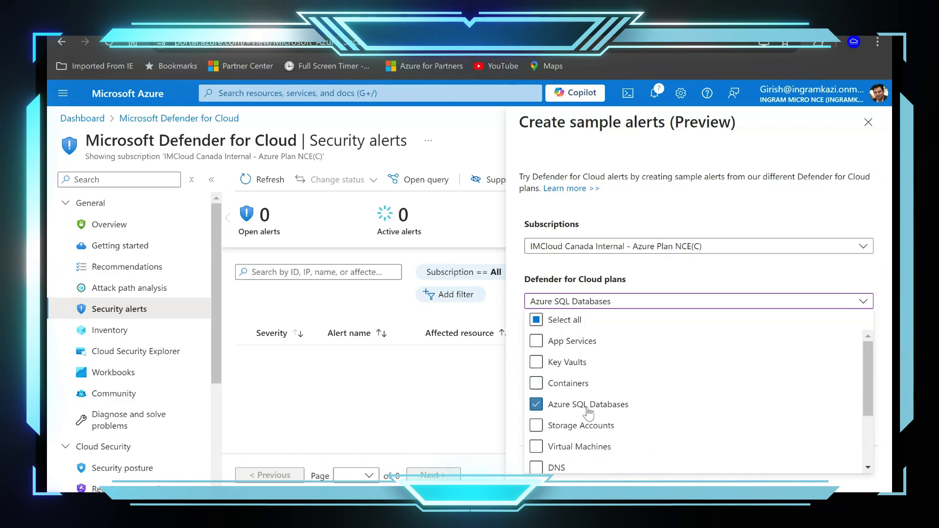
{"action": "left_click", "coordinate": [637, 477]}
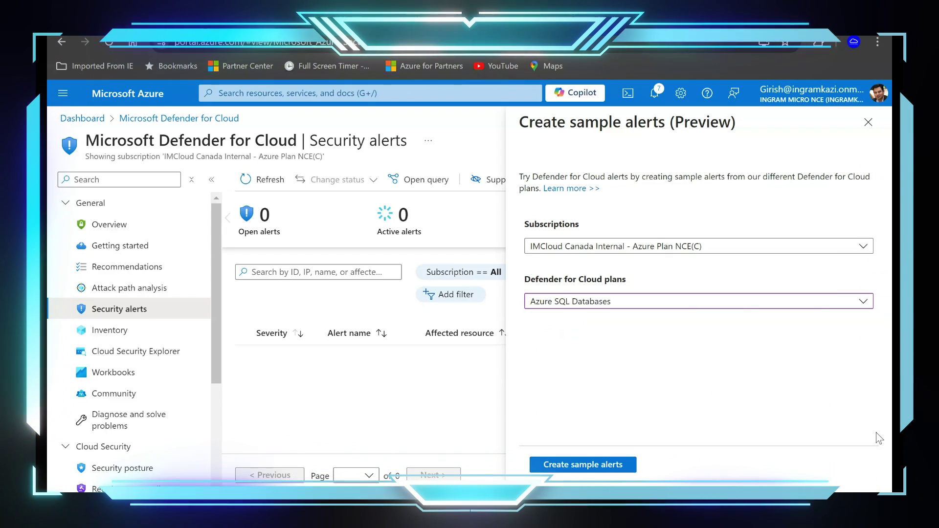
{"action": "left_click", "coordinate": [605, 469]}
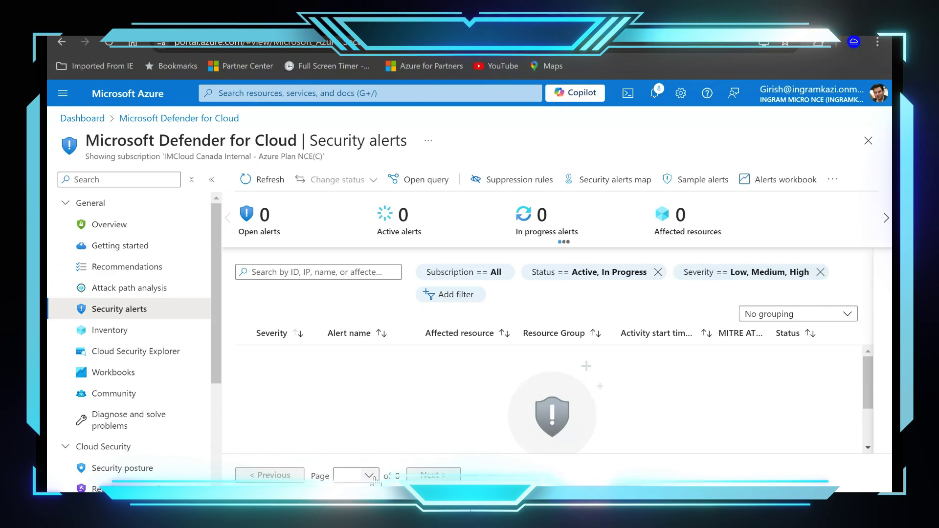
Refresh until the four Sample-DB alerts appear, widen Alert name, and open the brute-force alert.
{"action": "left_click", "coordinate": [270, 188]}
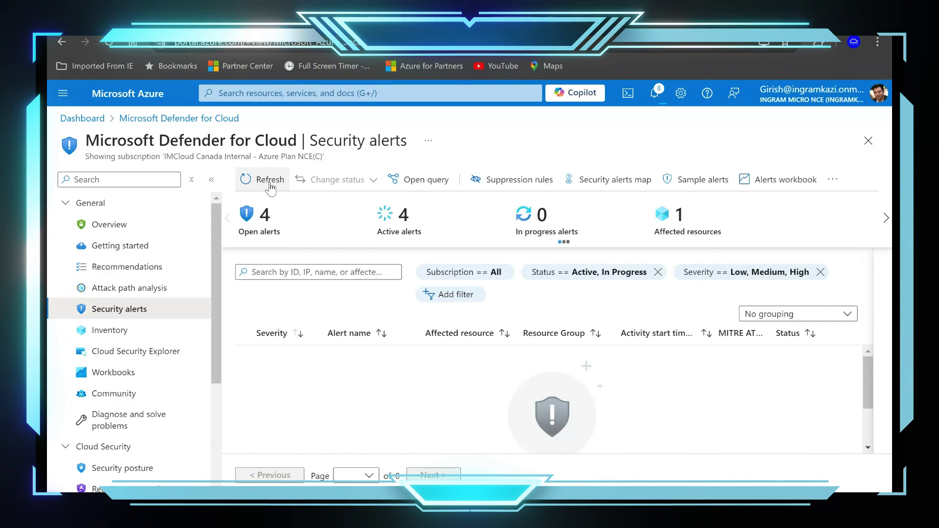
{"action": "left_click", "coordinate": [270, 188]}
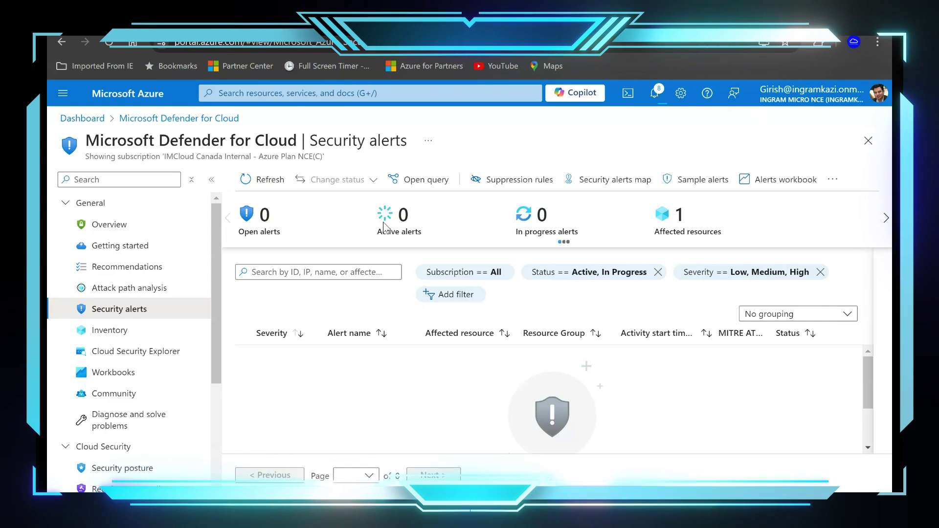
{"action": "left_click", "coordinate": [110, 225]}
{"action": "left_click", "coordinate": [134, 311]}
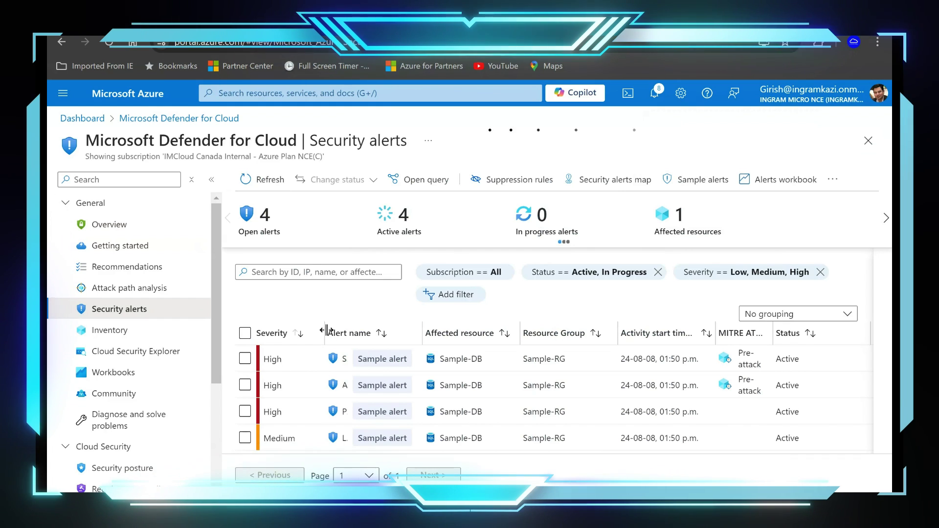
{"action": "left_click_drag", "start_coordinate": [393, 325], "coordinate": [394, 326]}
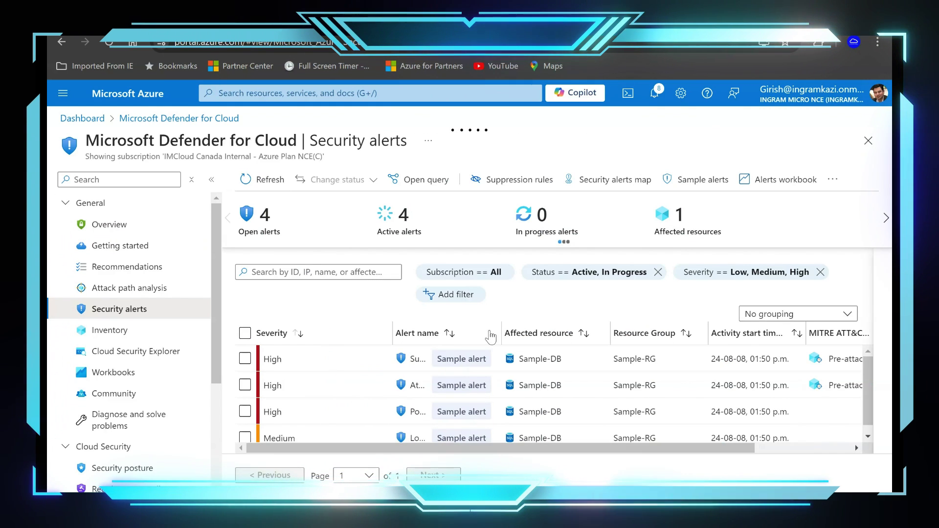
{"action": "left_click_drag", "start_coordinate": [499, 330], "coordinate": [569, 333]}
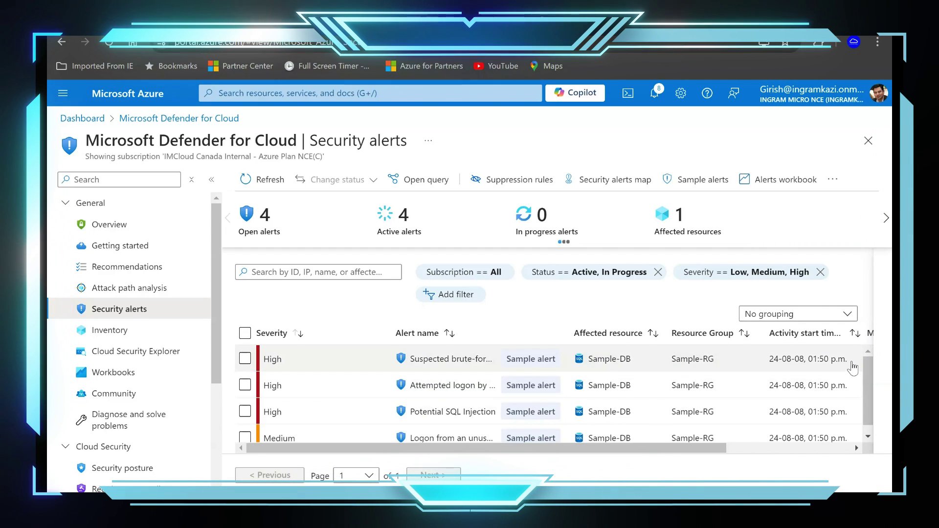
{"action": "left_click", "coordinate": [281, 364]}
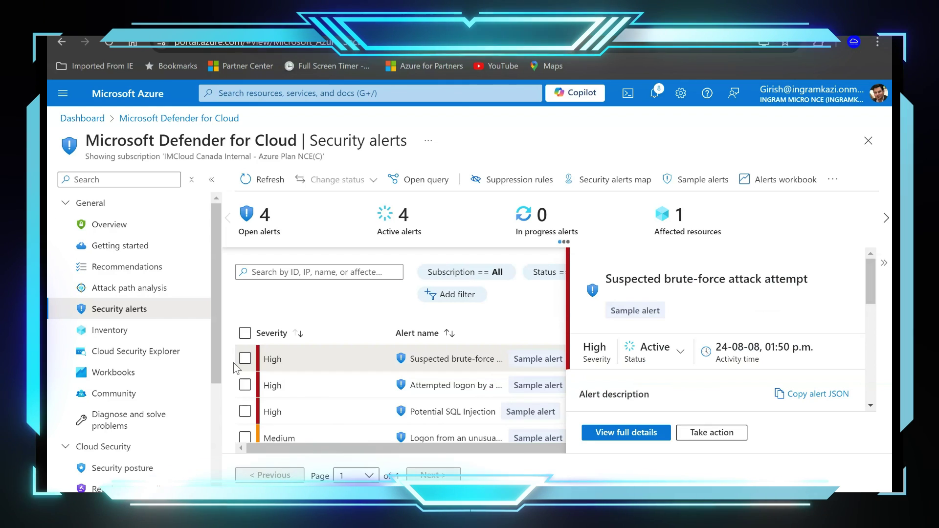
Review the brute-force alert's full details, including client IP location and causes, then its Take action steps.
{"action": "left_click", "coordinate": [627, 433]}
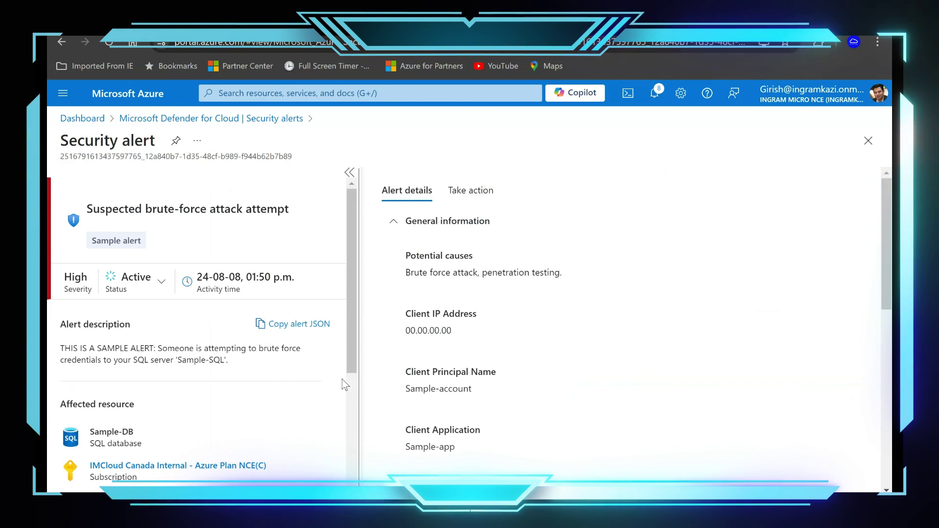
{"action": "mouse_move", "coordinate": [351, 293]}
{"action": "left_mouse_down"}
{"action": "mouse_move", "coordinate": [347, 428]}
{"action": "mouse_move", "coordinate": [344, 284]}
{"action": "left_mouse_up"}
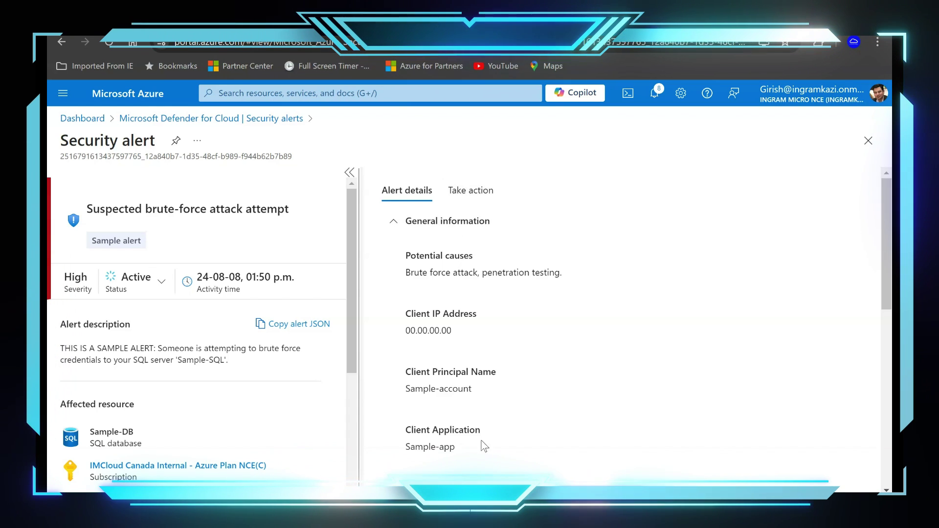
{"action": "scroll", "coordinate": [472, 435], "scroll_direction": "down", "scroll_amount": 3}
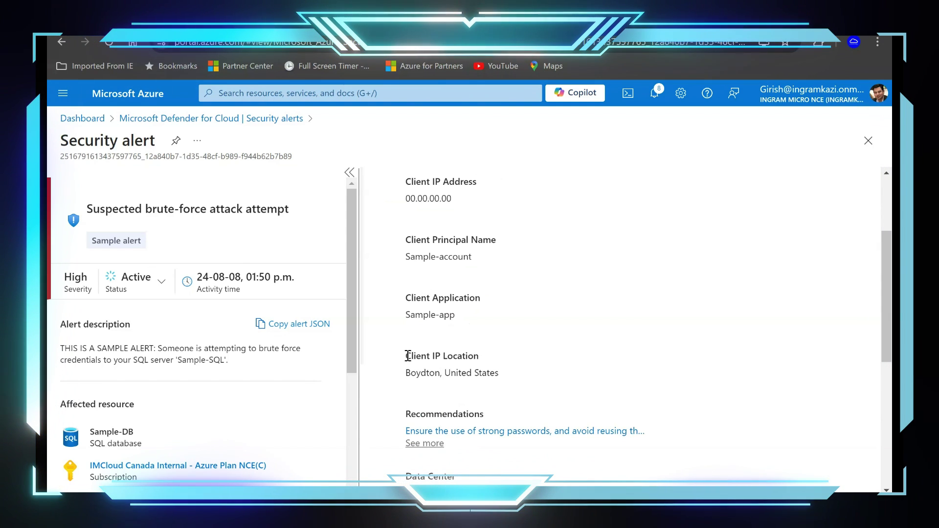
{"action": "left_click_drag", "start_coordinate": [405, 356], "coordinate": [456, 351]}
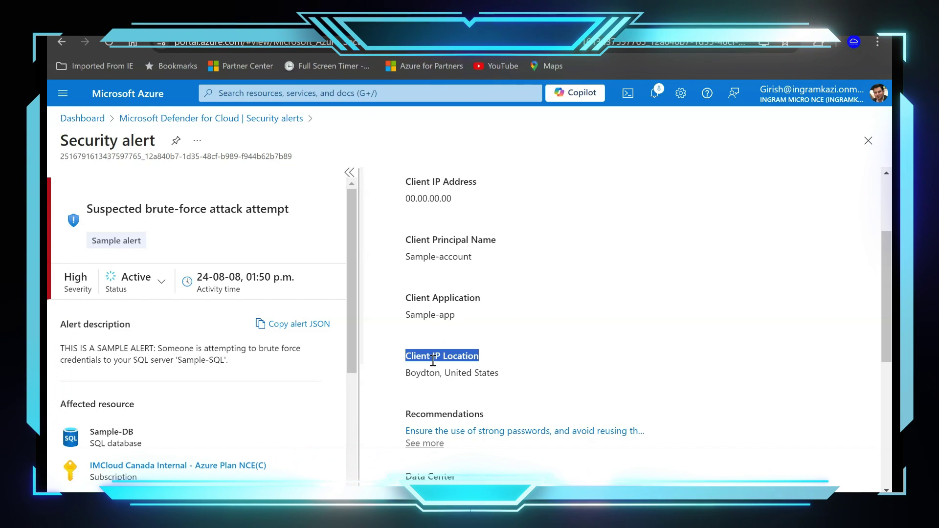
{"action": "scroll", "coordinate": [414, 410], "scroll_direction": "down", "scroll_amount": 1}
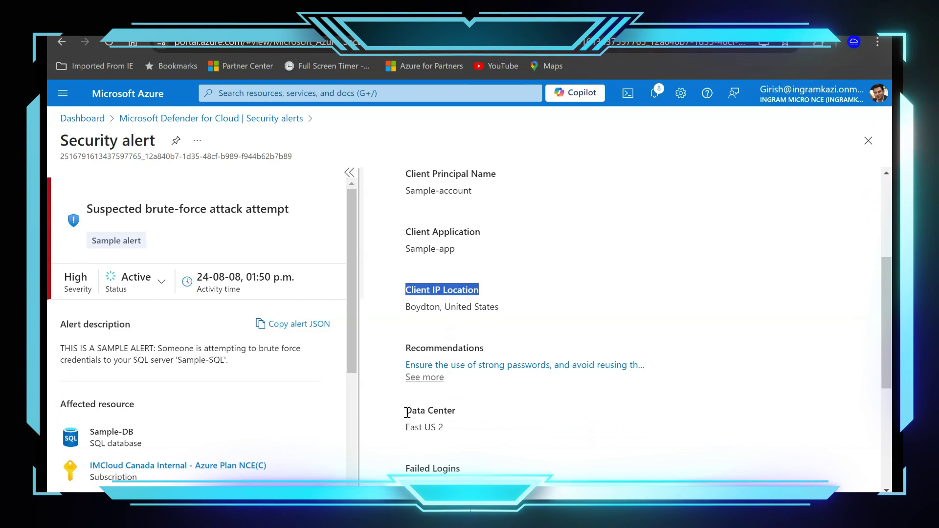
{"action": "scroll", "coordinate": [482, 425], "scroll_direction": "down", "scroll_amount": 2}
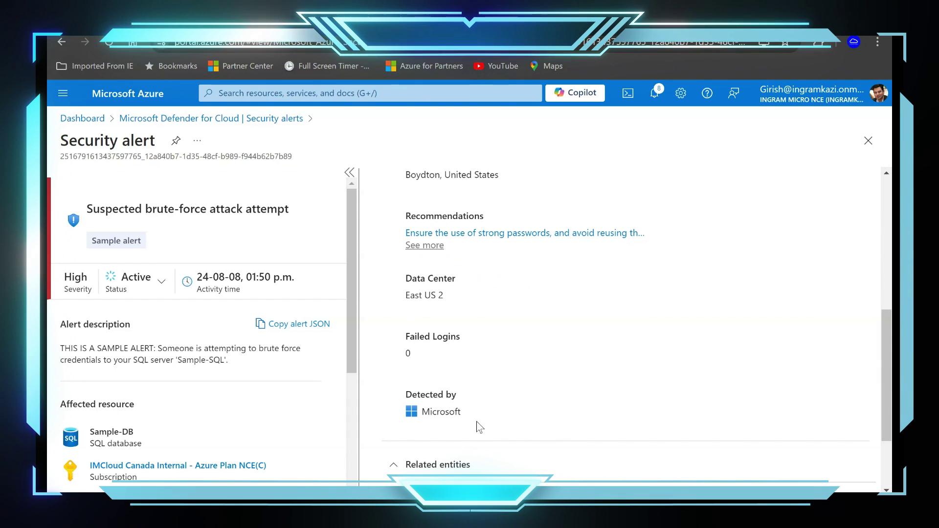
{"action": "scroll", "coordinate": [499, 418], "scroll_direction": "up", "scroll_amount": 2}
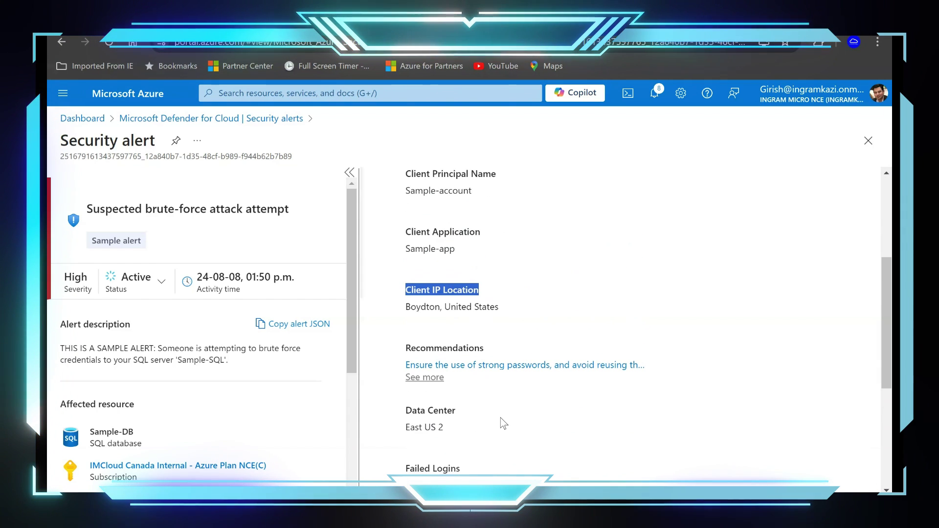
{"action": "scroll", "coordinate": [500, 418], "scroll_direction": "up", "scroll_amount": 4}
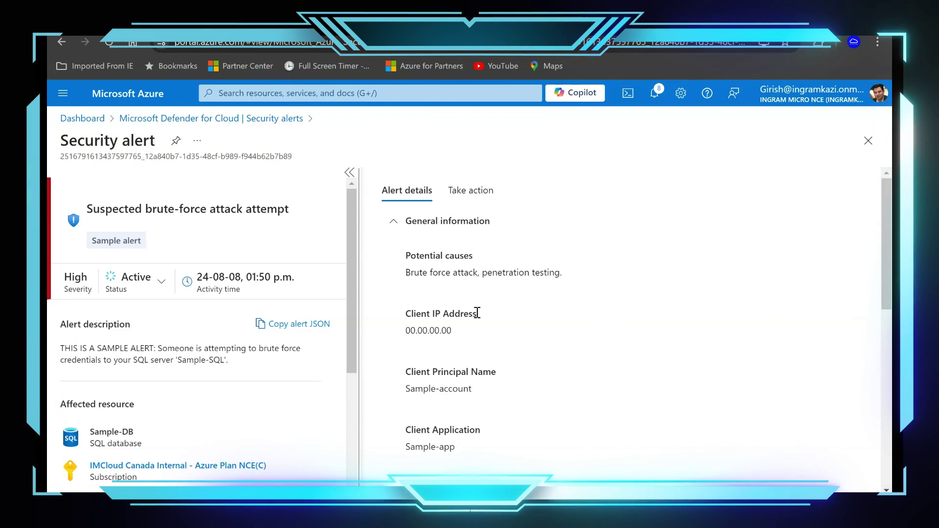
{"action": "left_click_drag", "start_coordinate": [478, 313], "coordinate": [404, 252]}
{"action": "left_click", "coordinate": [553, 336]}
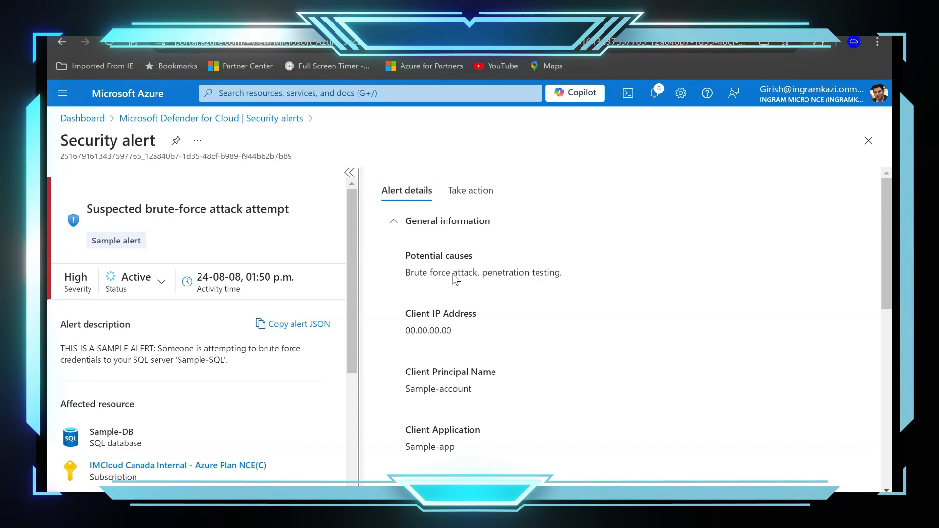
{"action": "left_click", "coordinate": [465, 193]}
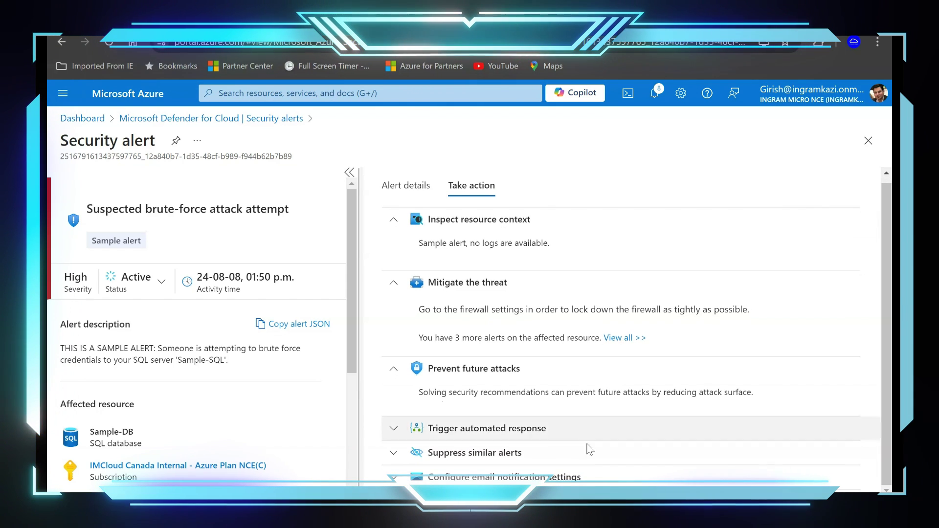
{"action": "scroll", "coordinate": [490, 455], "scroll_direction": "down", "scroll_amount": 1}
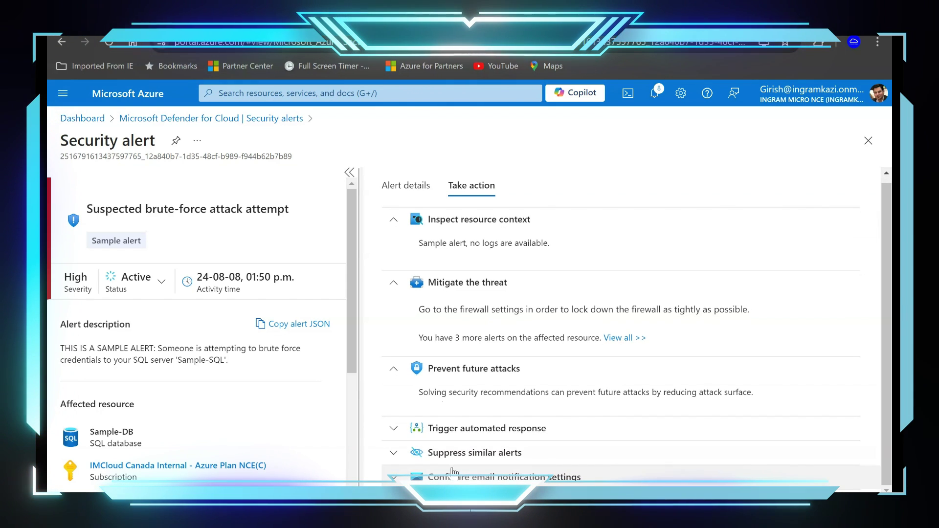
Check the automated response logic apps, then start a suppression rule for the brute-force alert.
{"action": "left_click", "coordinate": [394, 428]}
{"action": "scroll", "coordinate": [682, 437], "scroll_direction": "down", "scroll_amount": 2}
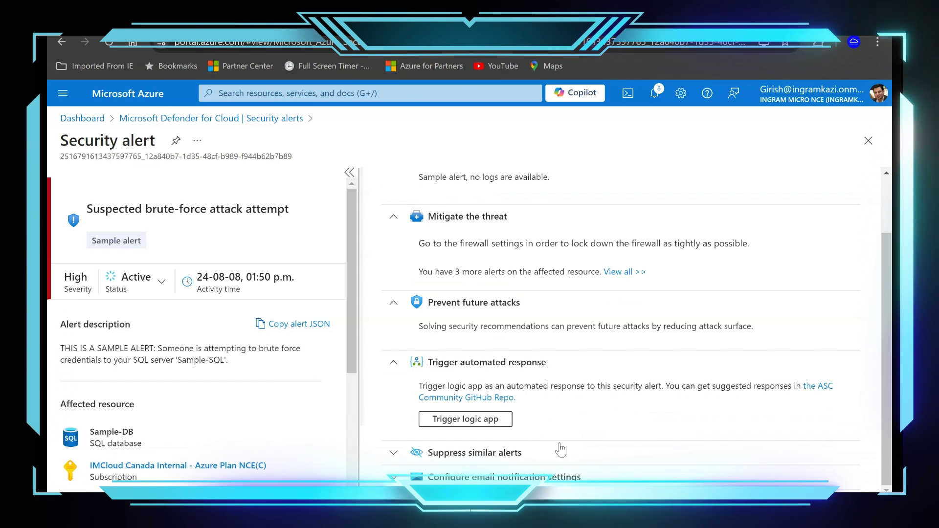
{"action": "left_click", "coordinate": [463, 419]}
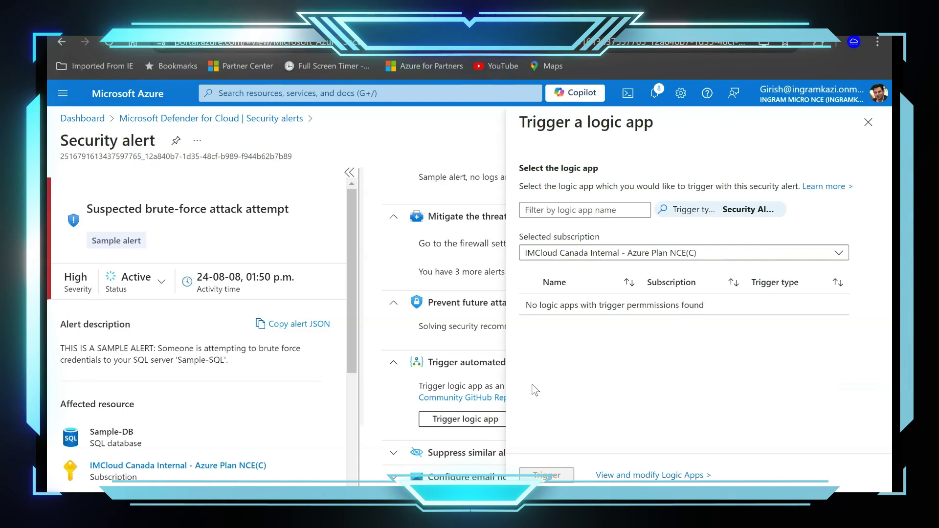
{"action": "left_click", "coordinate": [868, 122]}
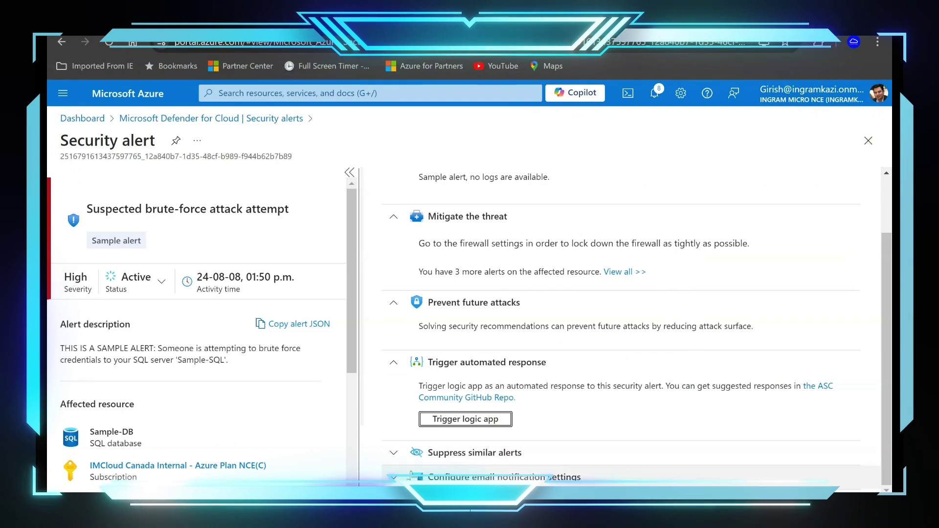
{"action": "left_click", "coordinate": [394, 452]}
{"action": "scroll", "coordinate": [652, 442], "scroll_direction": "down", "scroll_amount": 1}
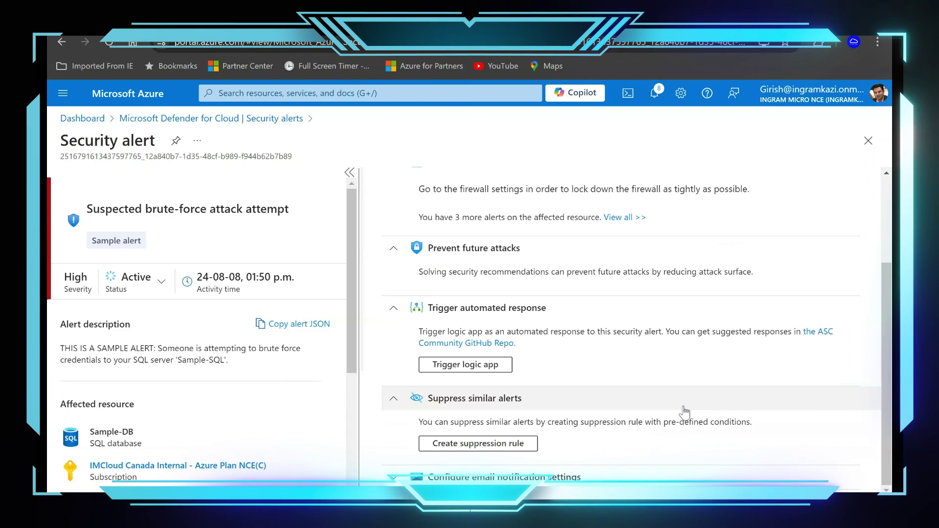
{"action": "left_click", "coordinate": [516, 445]}
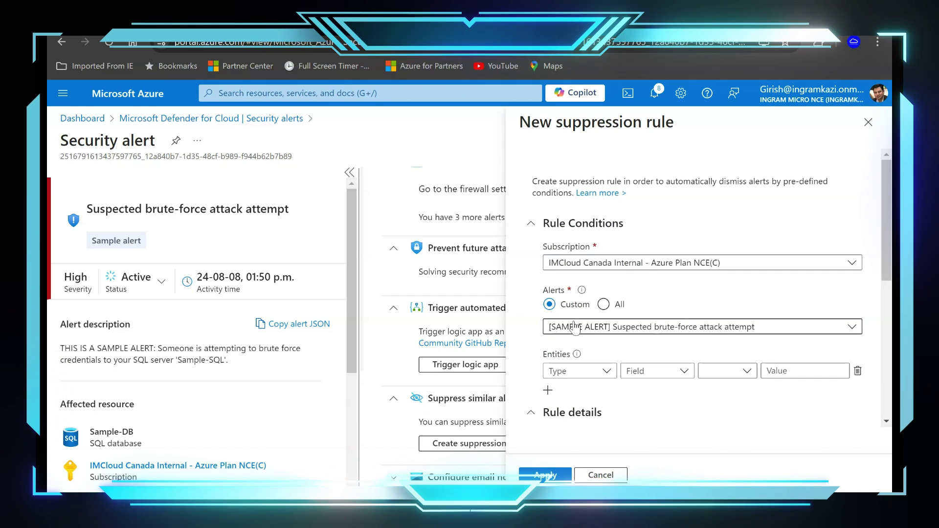
Review the rule's entity types, name and Enabled state, then close the form unsaved.
{"action": "scroll", "coordinate": [747, 395], "scroll_direction": "down", "scroll_amount": 1}
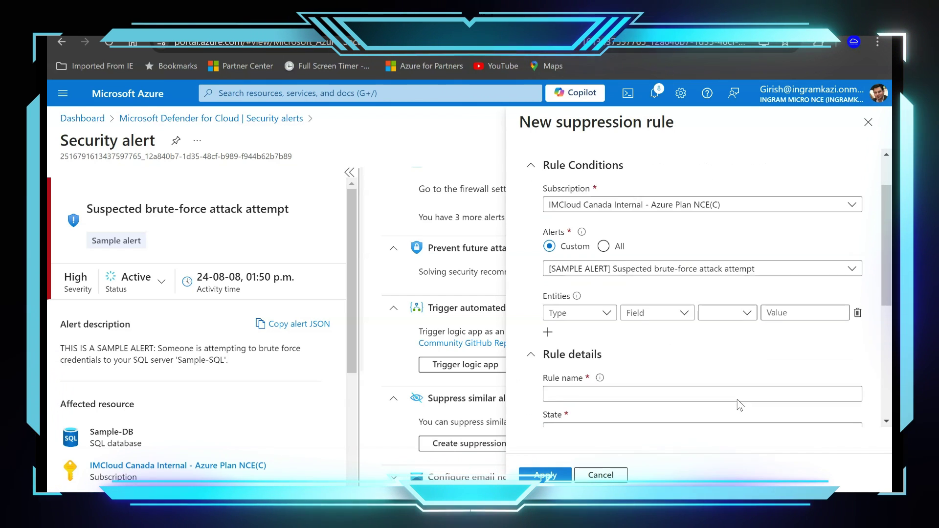
{"action": "left_click", "coordinate": [597, 314]}
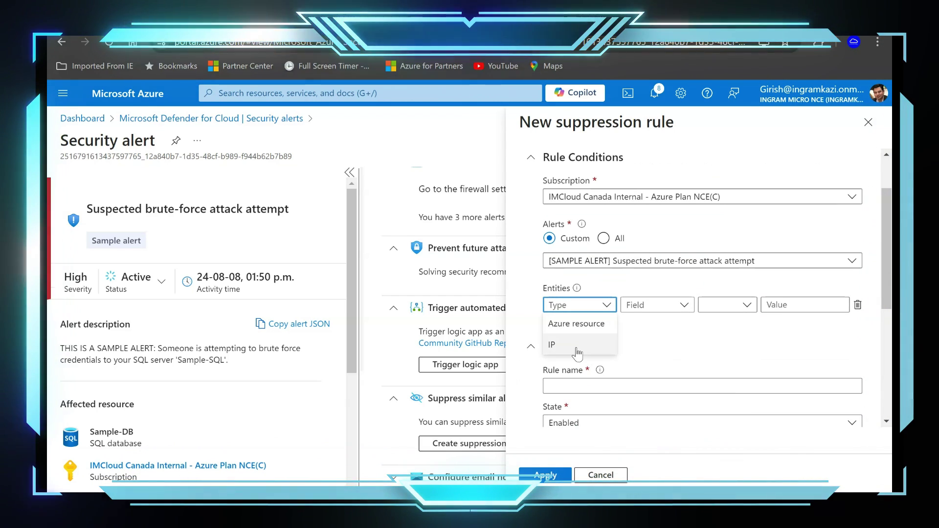
{"action": "scroll", "coordinate": [725, 292], "scroll_direction": "down", "scroll_amount": 2}
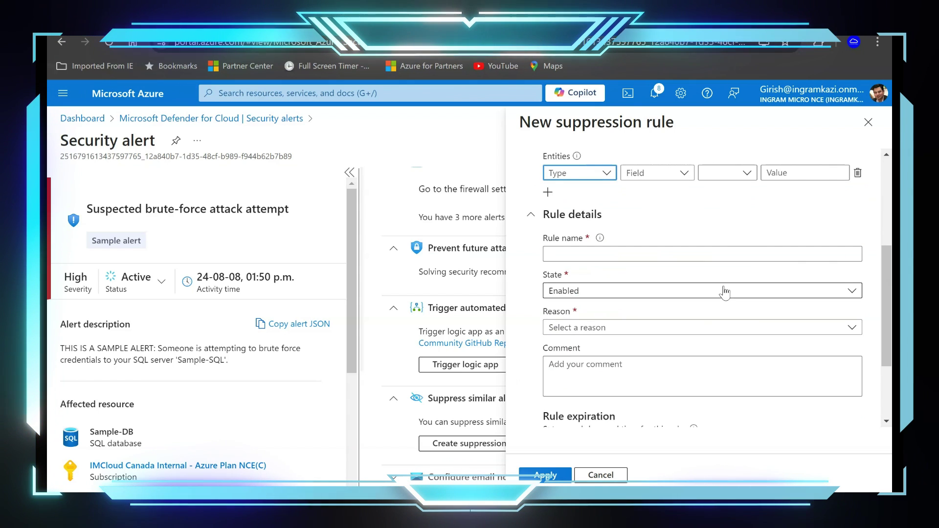
{"action": "left_click", "coordinate": [708, 255]}
{"action": "left_click", "coordinate": [778, 292]}
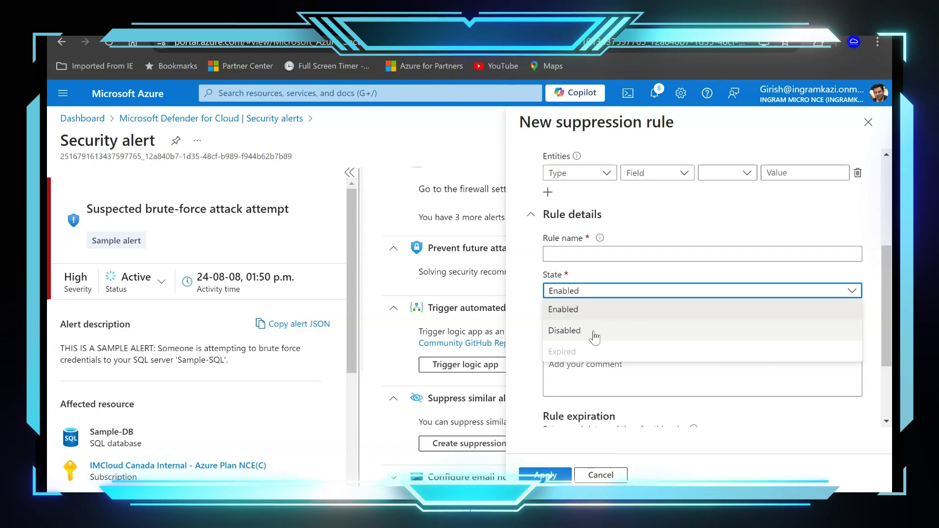
{"action": "left_click", "coordinate": [671, 417]}
{"action": "scroll", "coordinate": [670, 412], "scroll_direction": "down", "scroll_amount": 3}
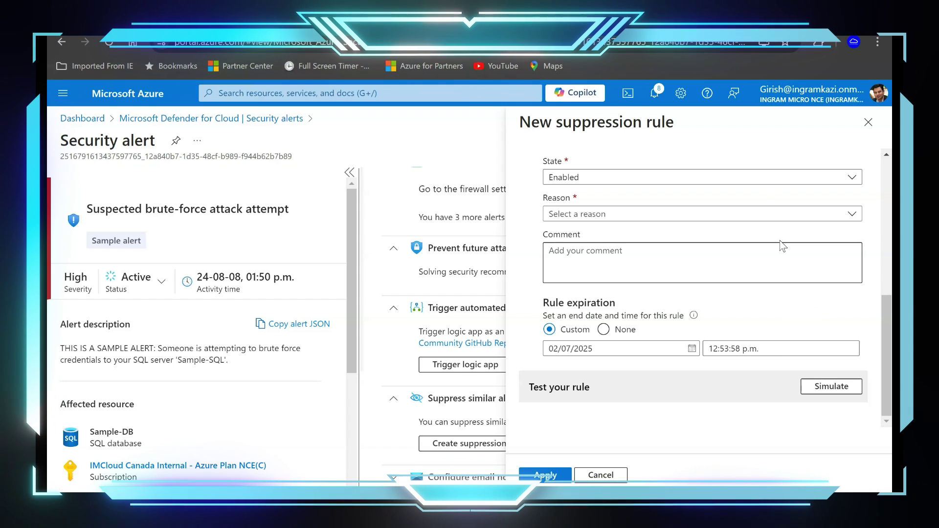
{"action": "left_click", "coordinate": [869, 124]}
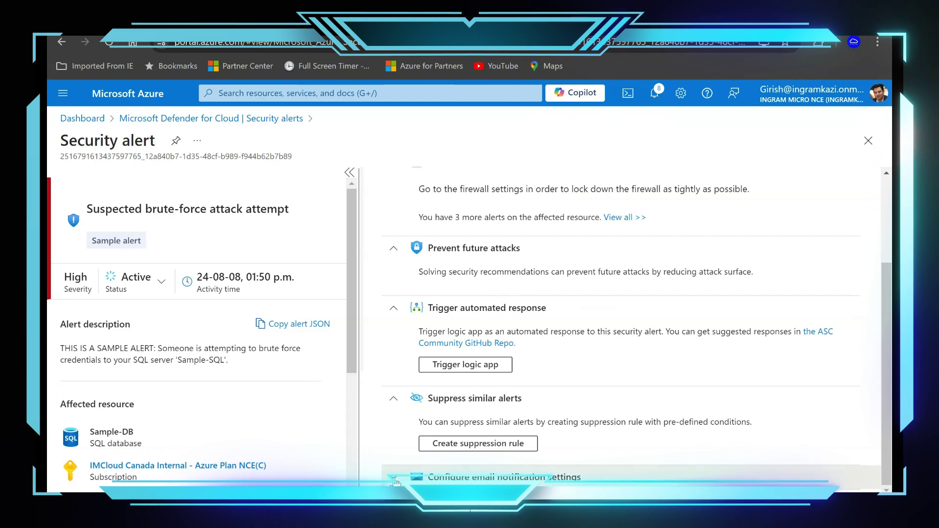
Open email notification settings, keep Owner as the notified role, and add an extra recipient email address.
{"action": "scroll", "coordinate": [685, 421], "scroll_direction": "down", "scroll_amount": 1}
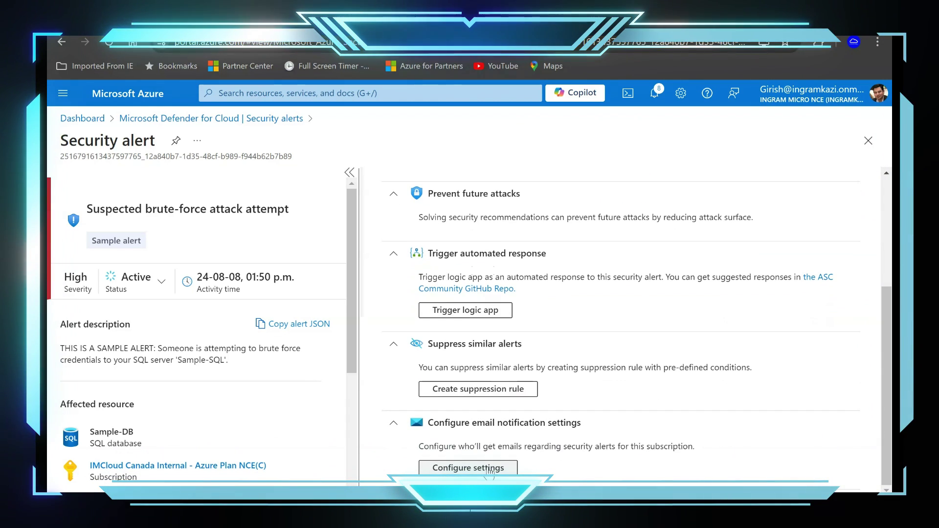
{"action": "left_click", "coordinate": [468, 467]}
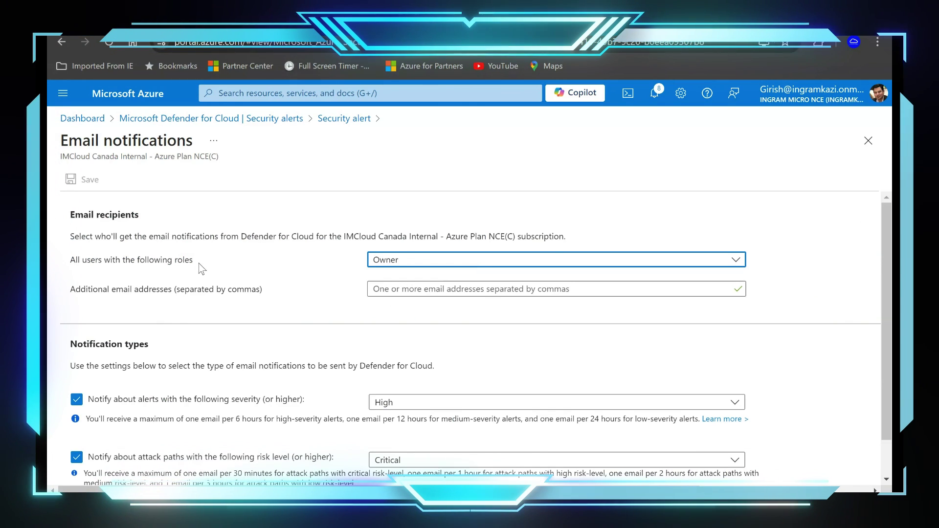
{"action": "left_click", "coordinate": [550, 262]}
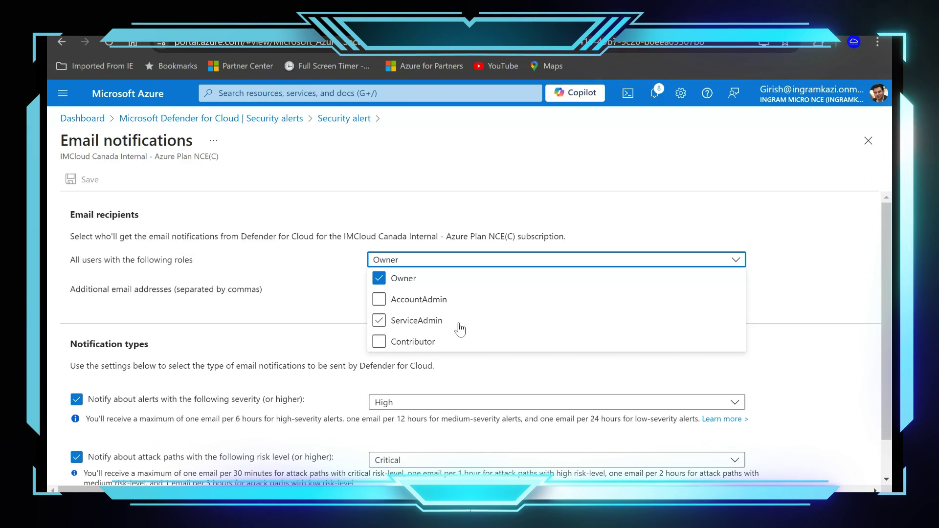
{"action": "left_click", "coordinate": [441, 251]}
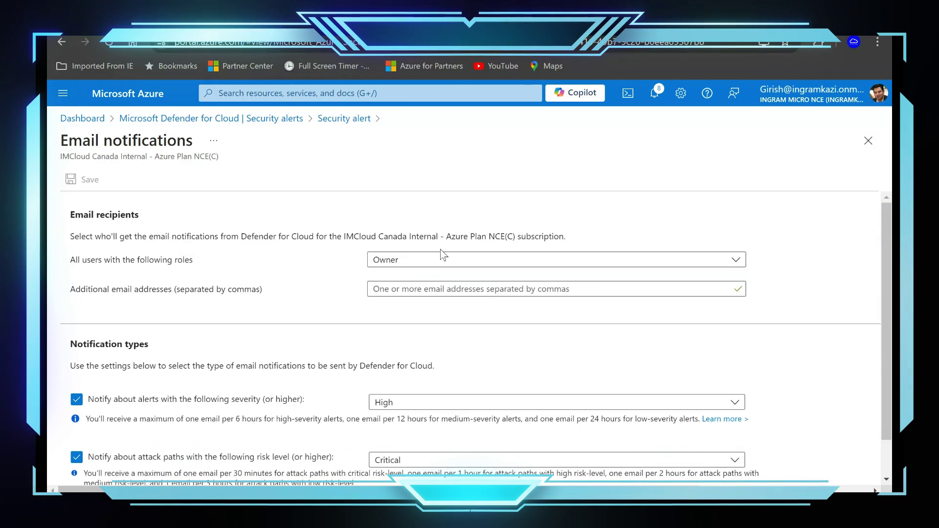
{"action": "left_click", "coordinate": [435, 288]}
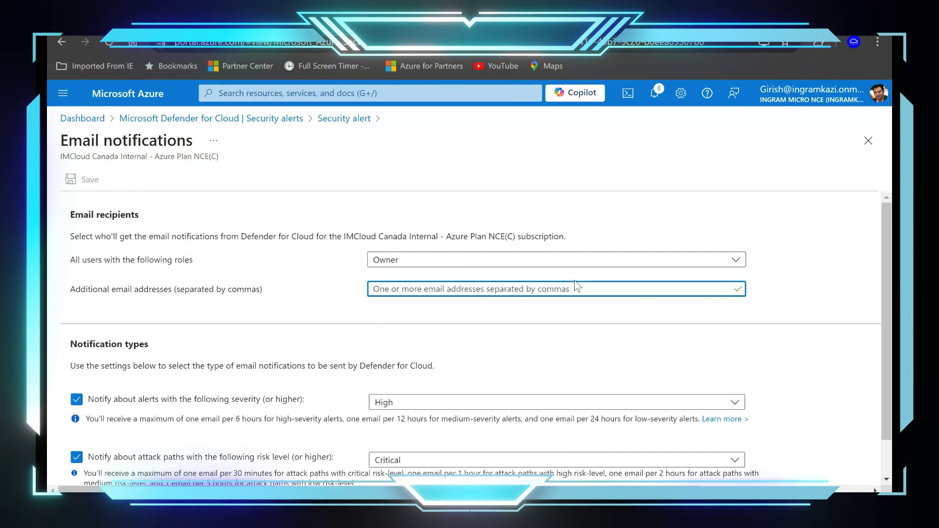
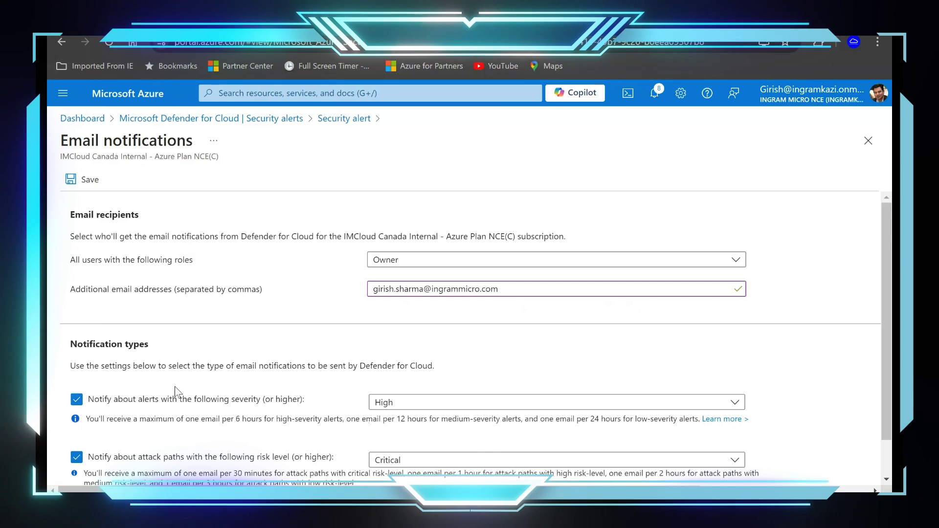
Keep alert severity High and attack-path level Critical, then save the notification settings.
{"action": "scroll", "coordinate": [151, 426], "scroll_direction": "down", "scroll_amount": 1}
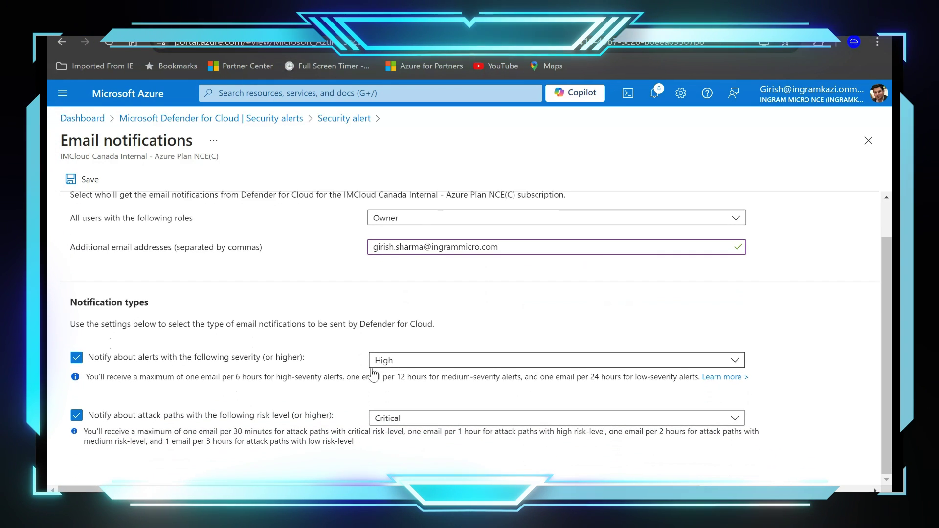
{"action": "left_click", "coordinate": [394, 362]}
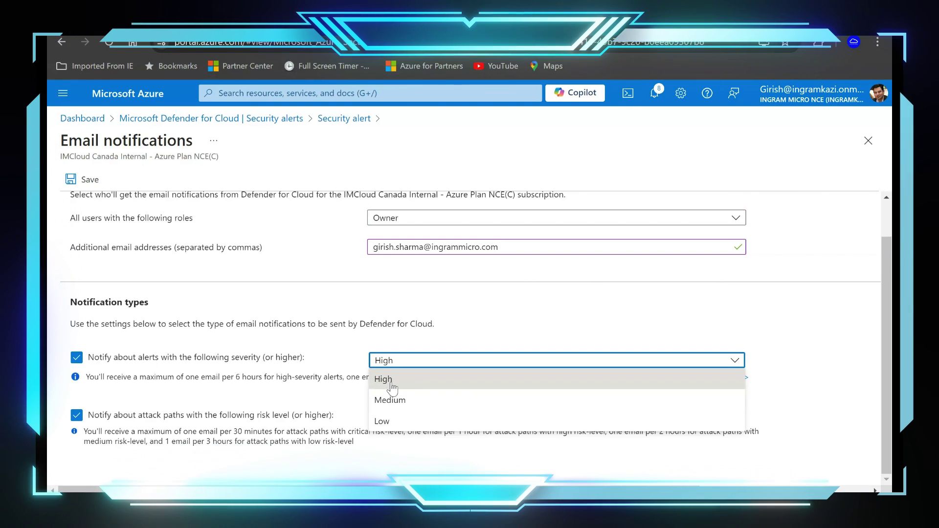
{"action": "left_click", "coordinate": [807, 359]}
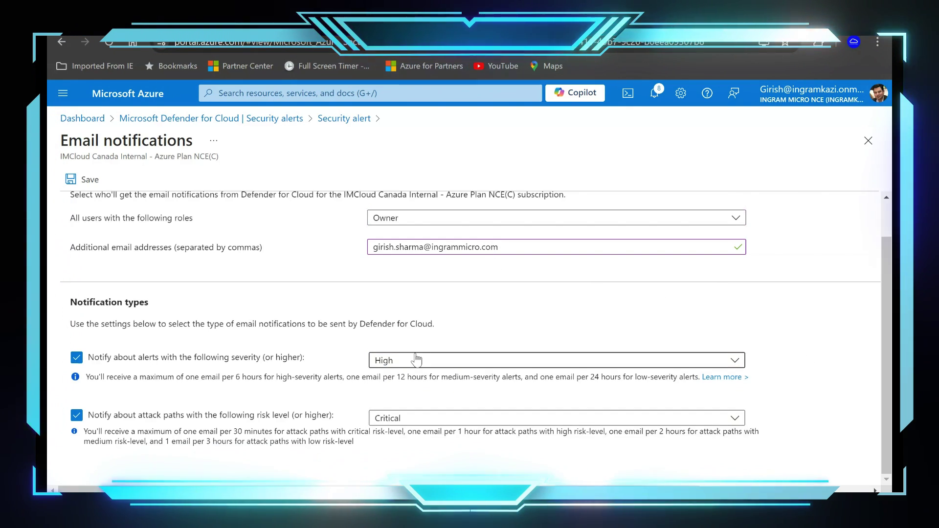
{"action": "left_click", "coordinate": [419, 416]}
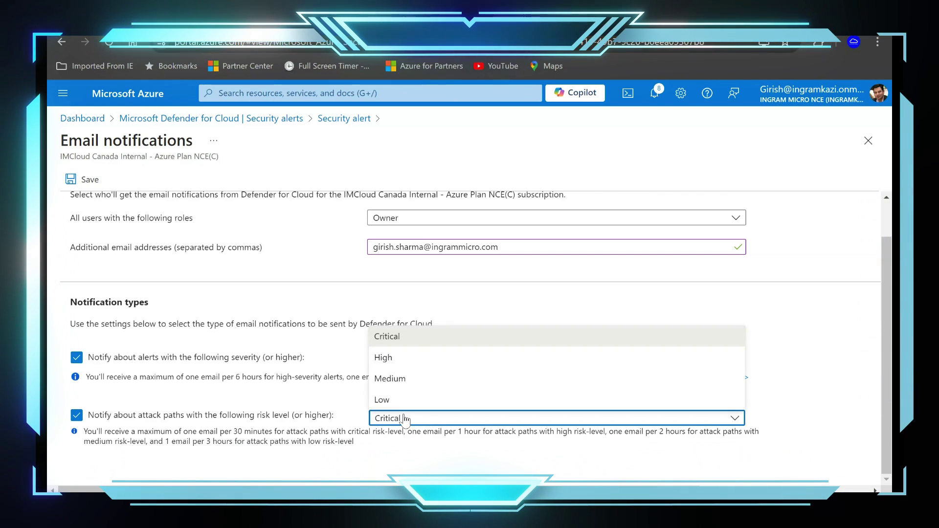
{"action": "left_click", "coordinate": [822, 382]}
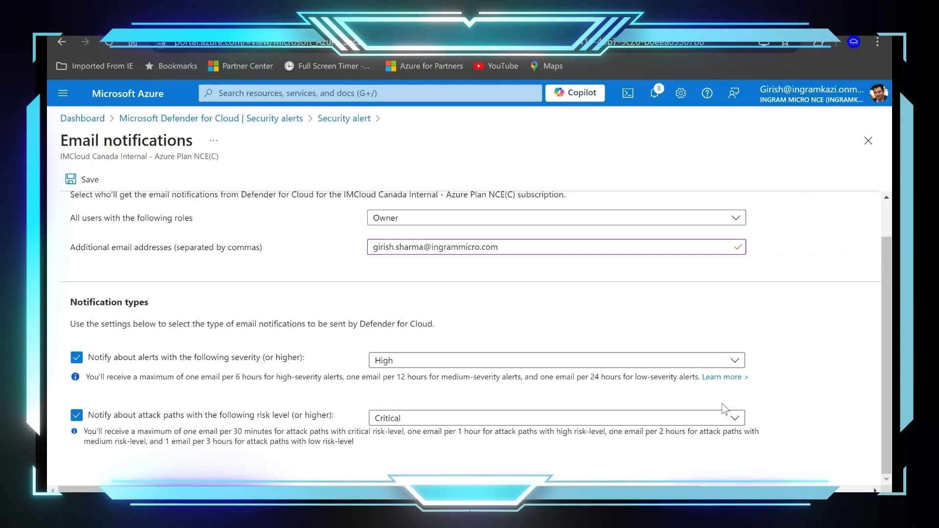
{"action": "left_click", "coordinate": [88, 186]}
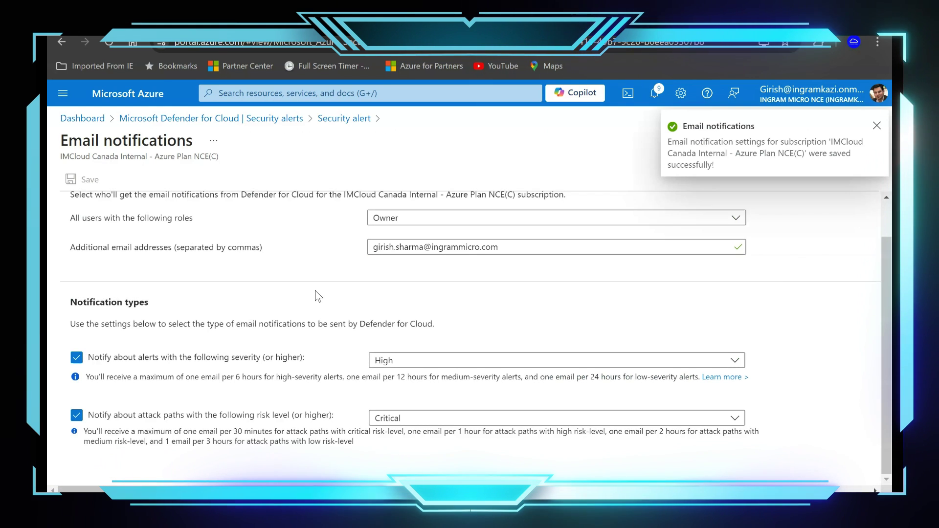
{"action": "left_click", "coordinate": [874, 126]}
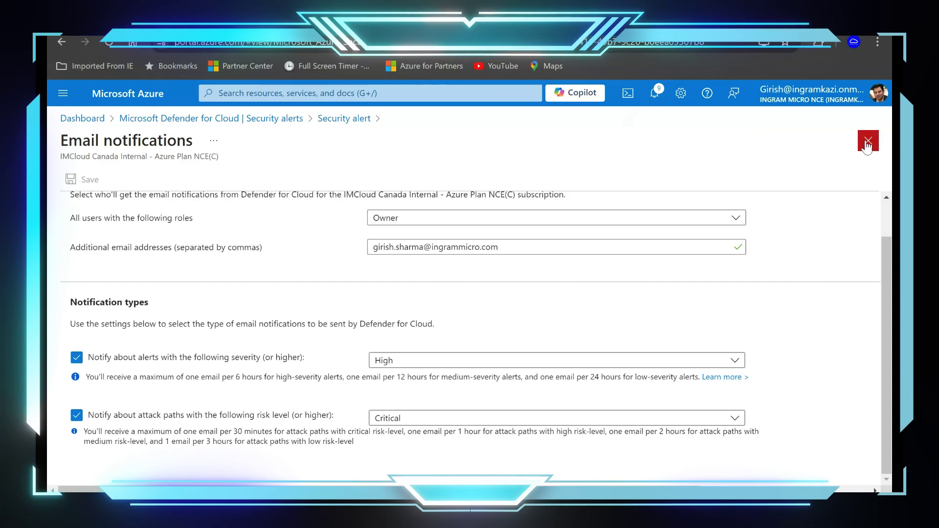
Close the email notifications and alert blades, returning to the four-alert Security alerts list.
{"action": "left_click", "coordinate": [862, 143]}
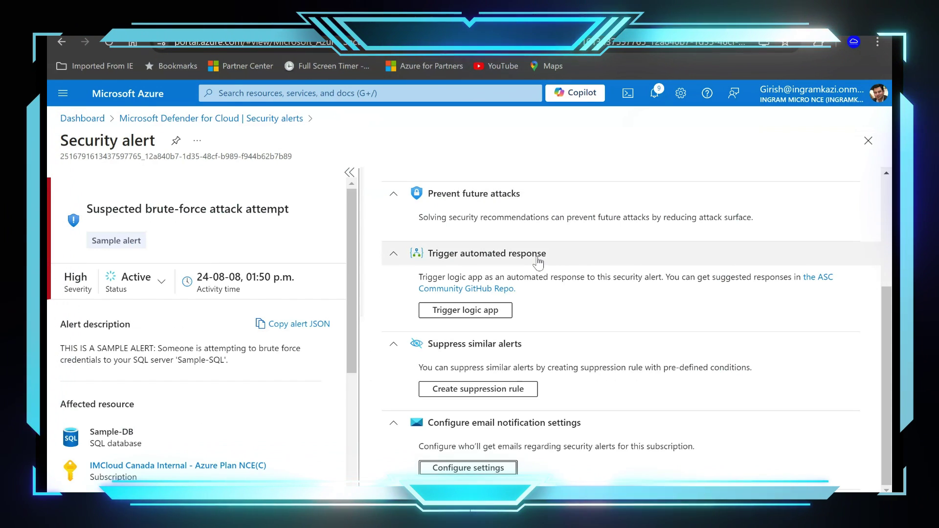
{"action": "mouse_move", "coordinate": [356, 231]}
{"action": "left_mouse_down"}
{"action": "mouse_move", "coordinate": [356, 330]}
{"action": "mouse_move", "coordinate": [360, 225]}
{"action": "left_mouse_up"}
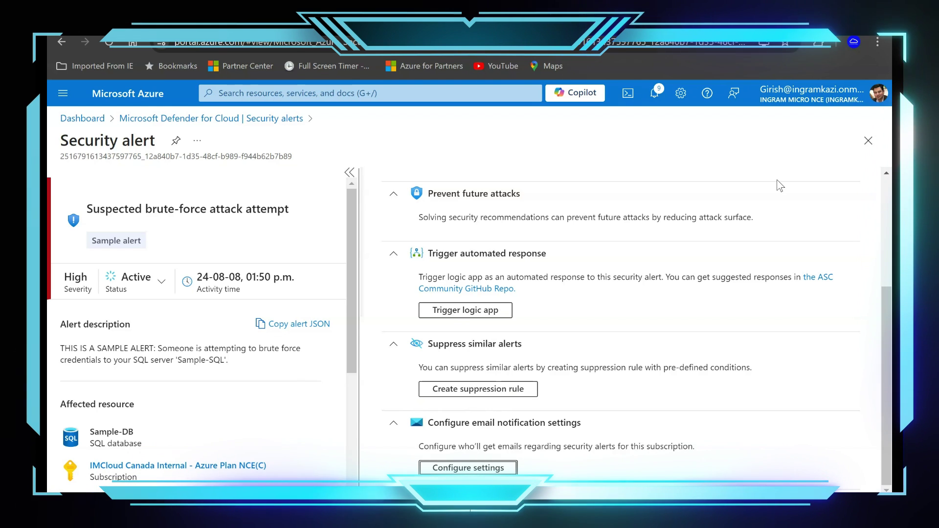
{"action": "left_click", "coordinate": [868, 142]}
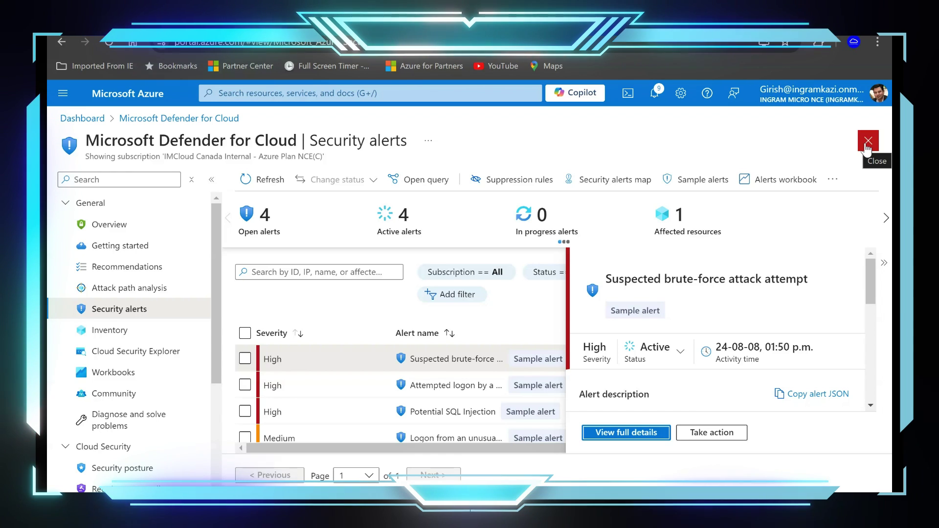